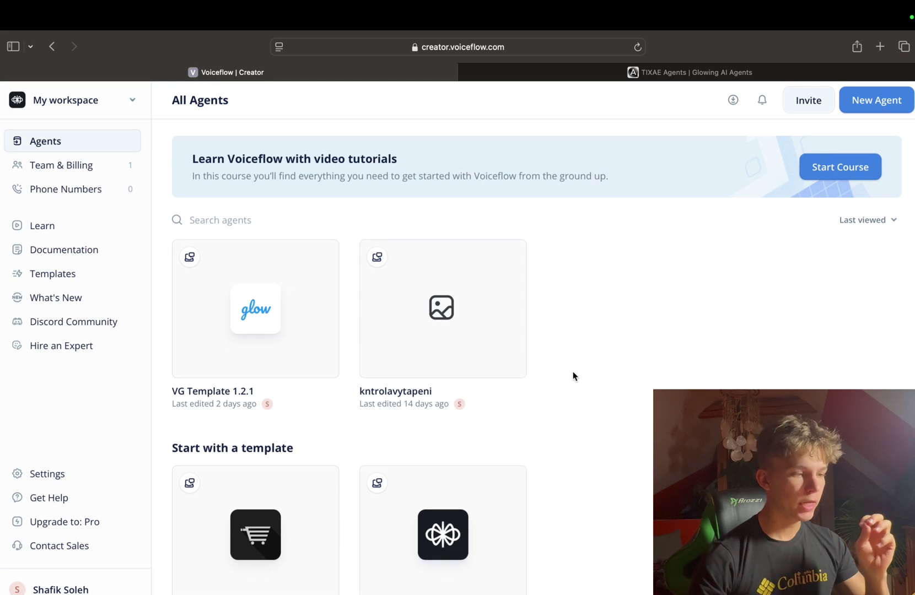
mouse_move(273, 329)
scroll(313, 469, down, 1)
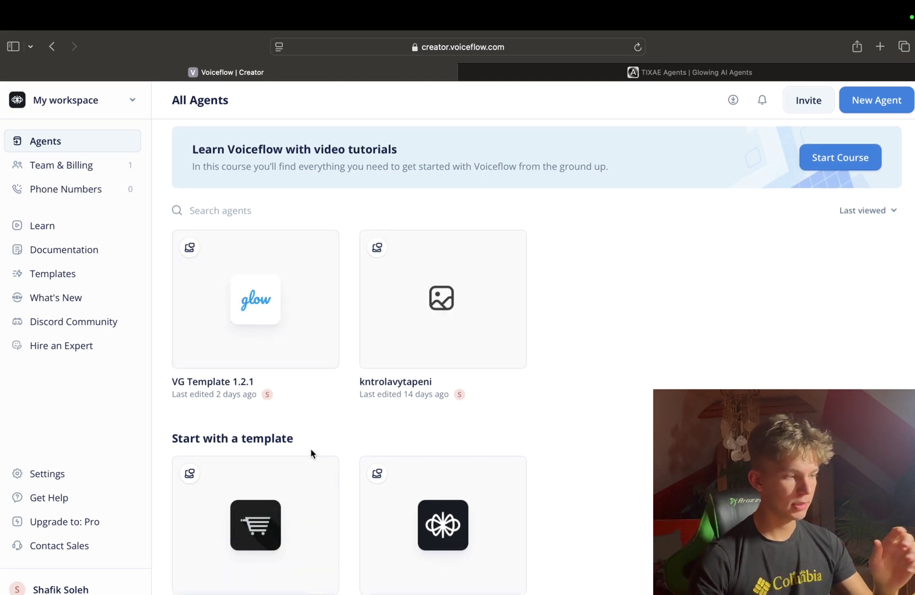
scroll(457, 309, up, 1)
mouse_move(460, 535)
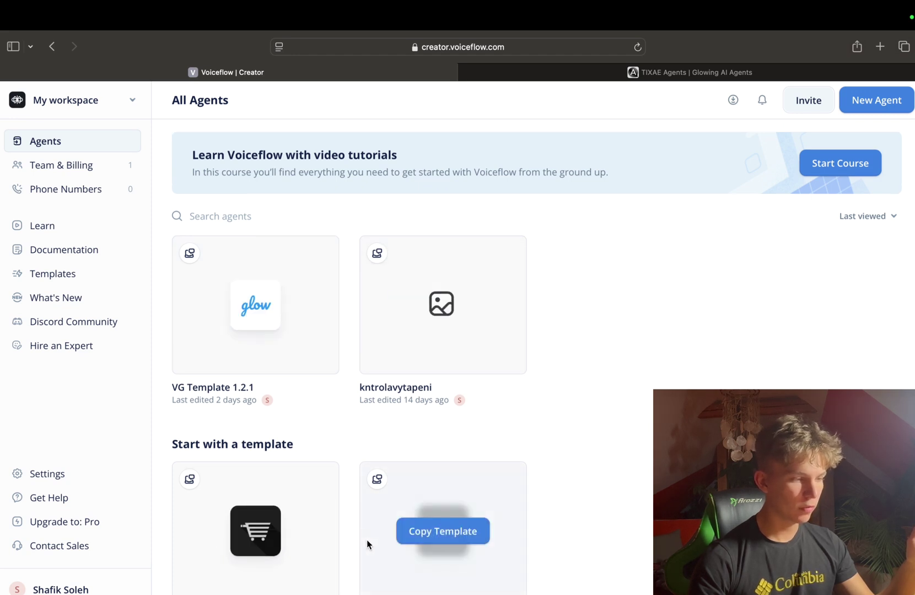
mouse_move(228, 332)
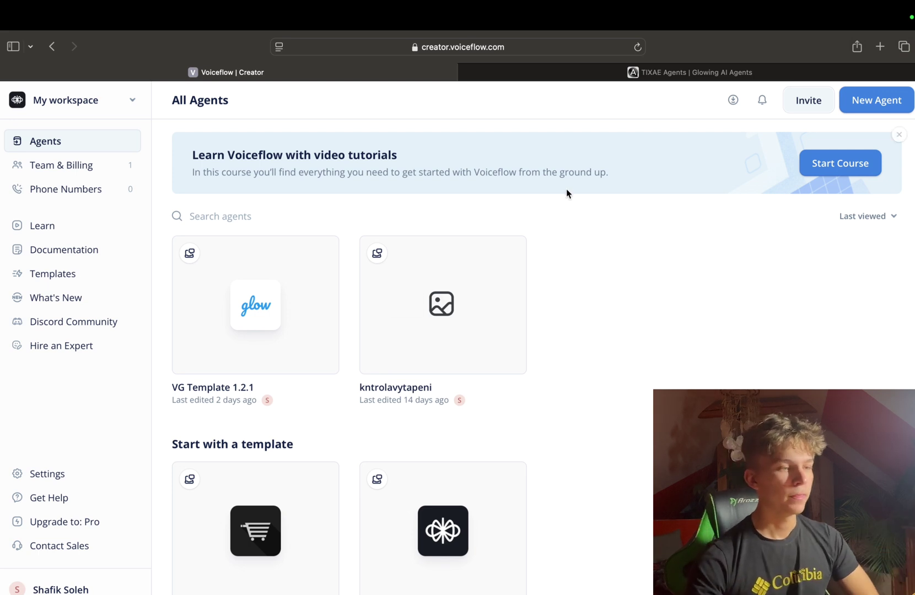
Switch to TIXAE Agents and create a new agent named Test1 with the Voiceflow + TIXAE Agents type
click(574, 79)
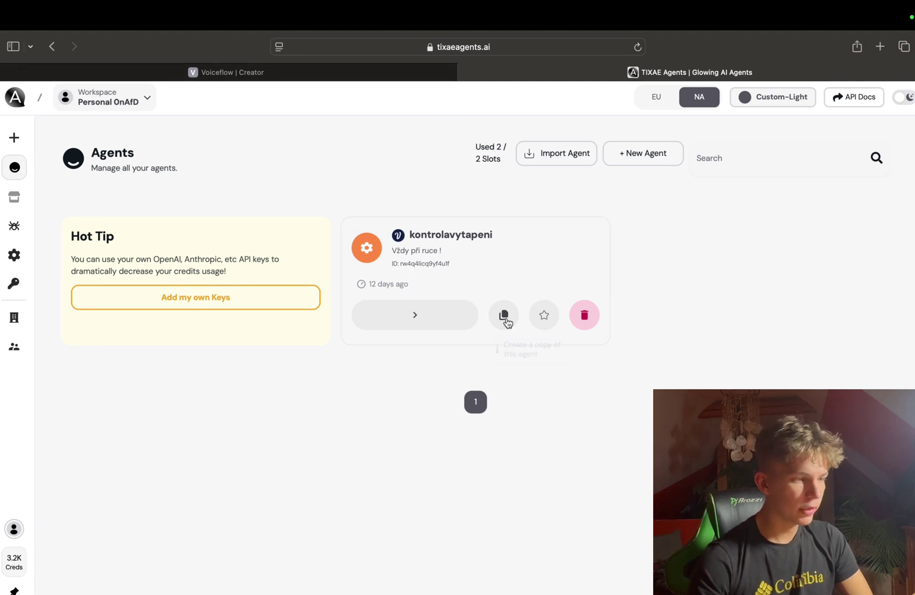
drag(386, 242, 435, 235)
click(401, 233)
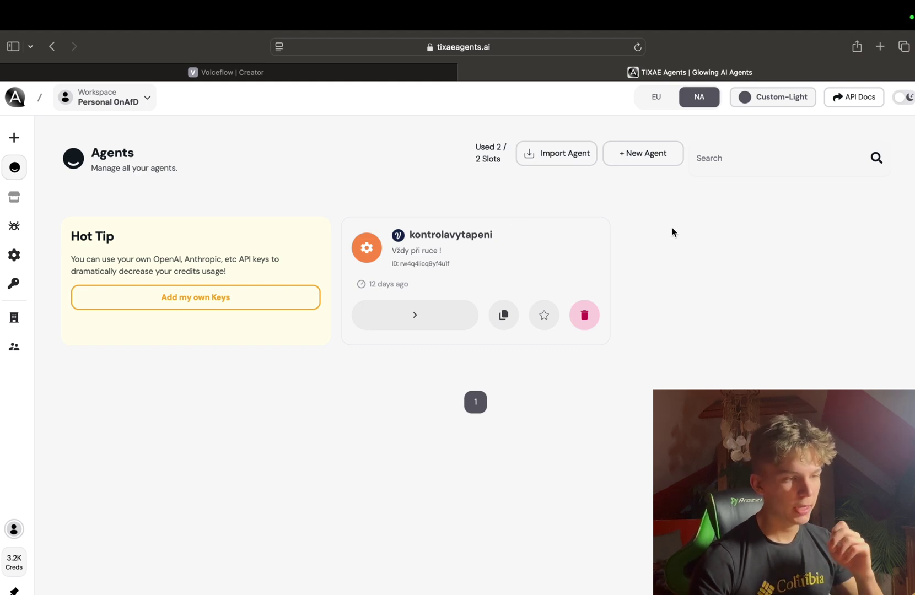
click(625, 157)
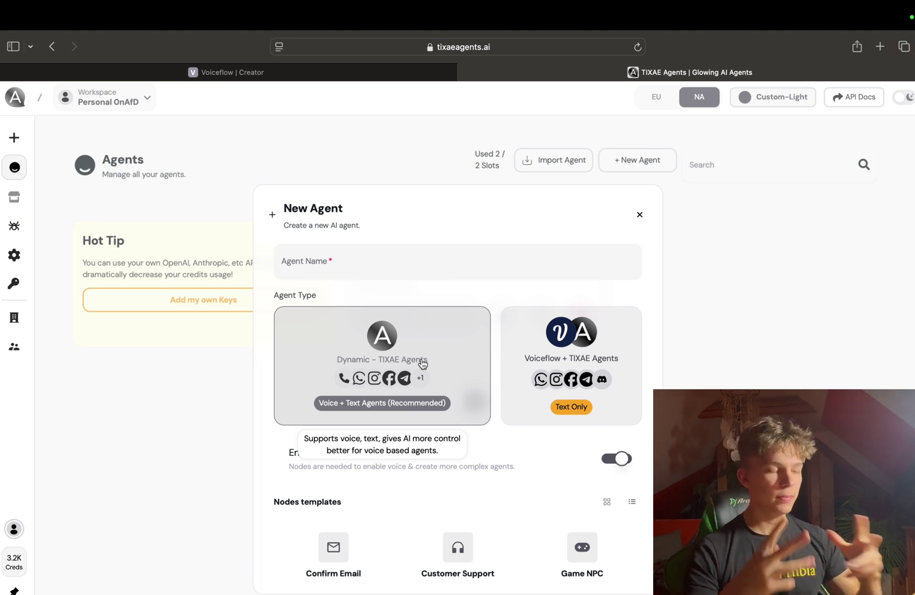
click(539, 342)
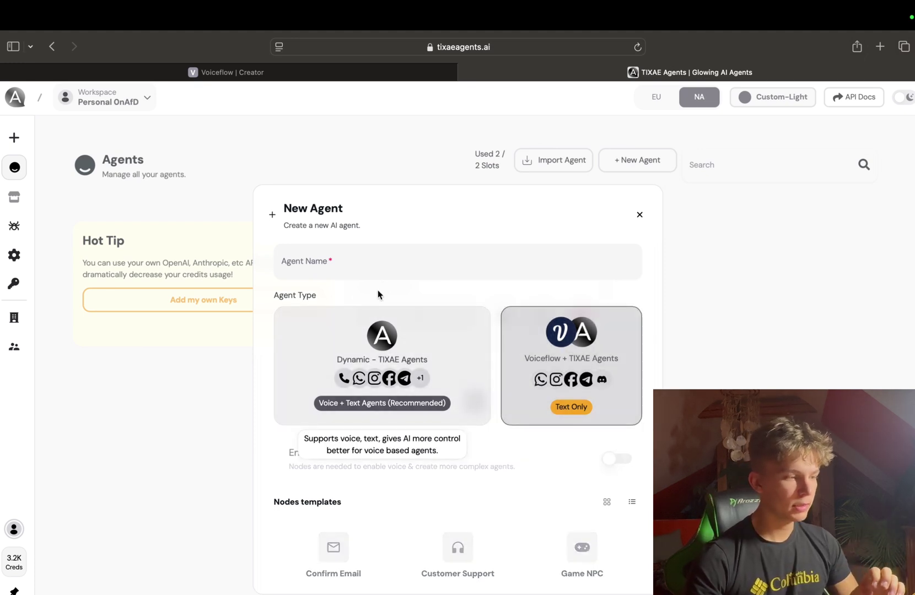
click(396, 256)
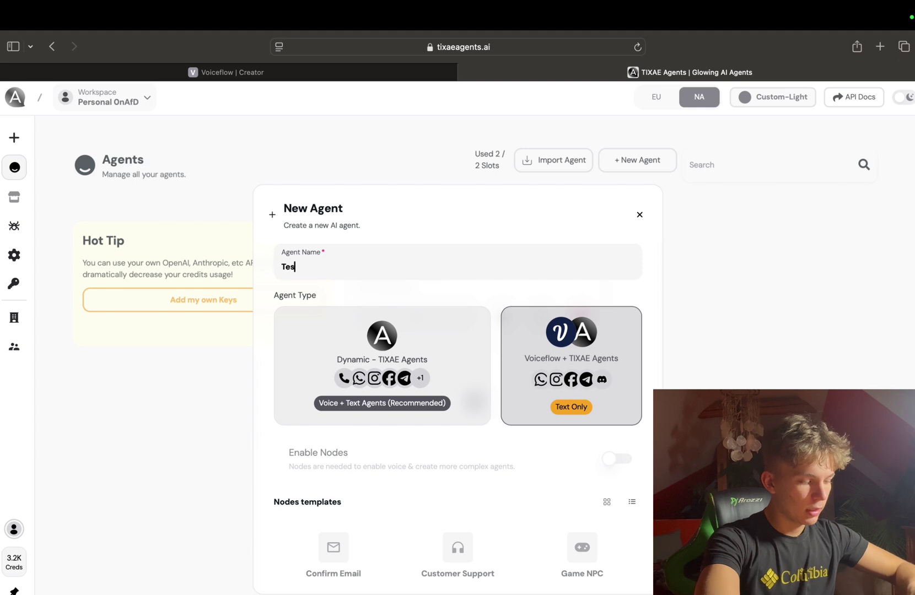
text(Test1)
scroll(475, 397, down, 2)
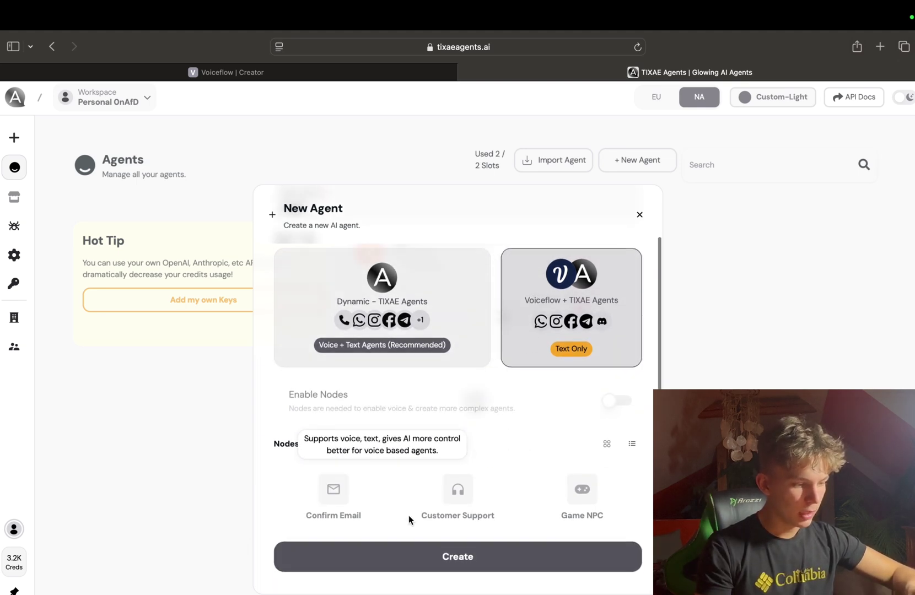
click(414, 563)
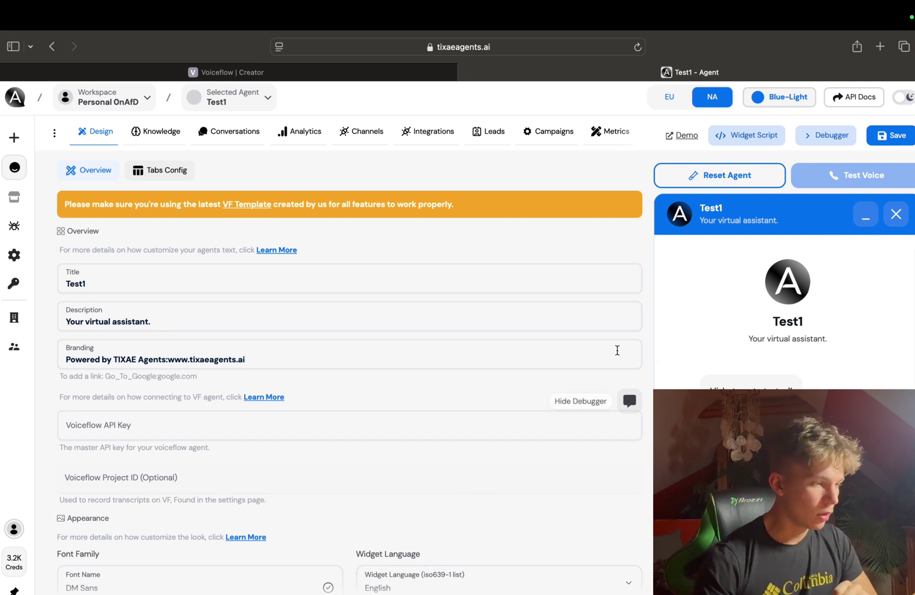
Download the latest VF Template for the Test1 agent, and check the browser's downloads from Voiceflow's agent overview
mouse_move(16, 330)
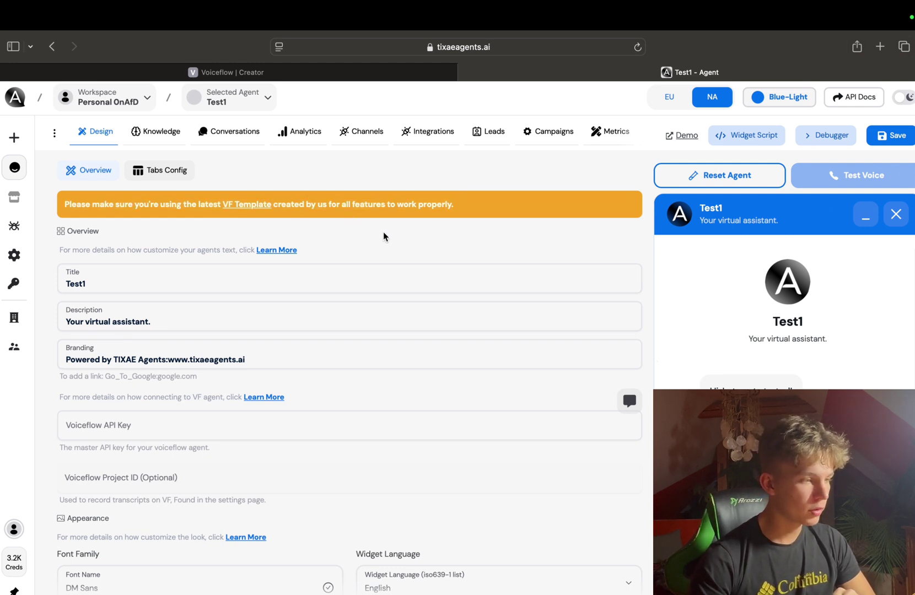
click(254, 208)
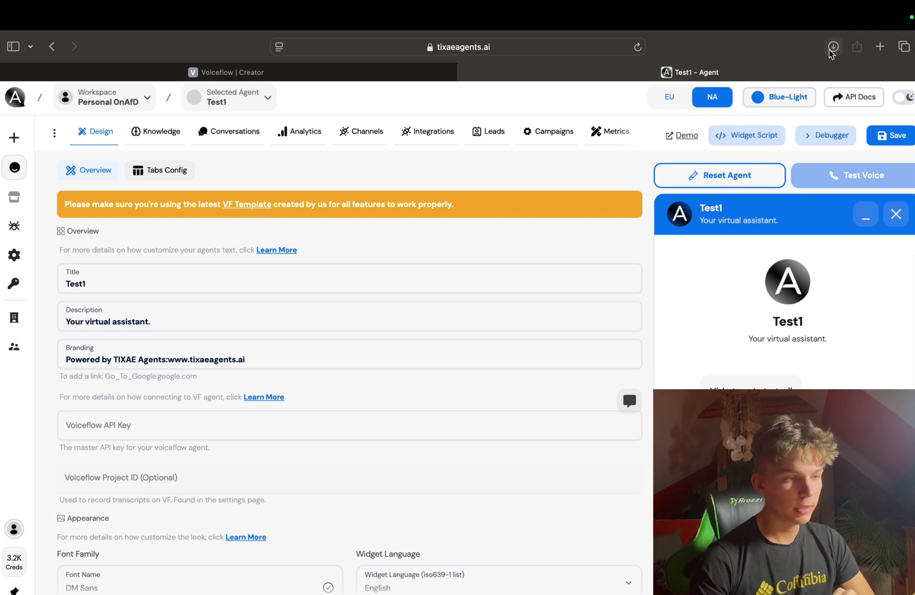
click(406, 76)
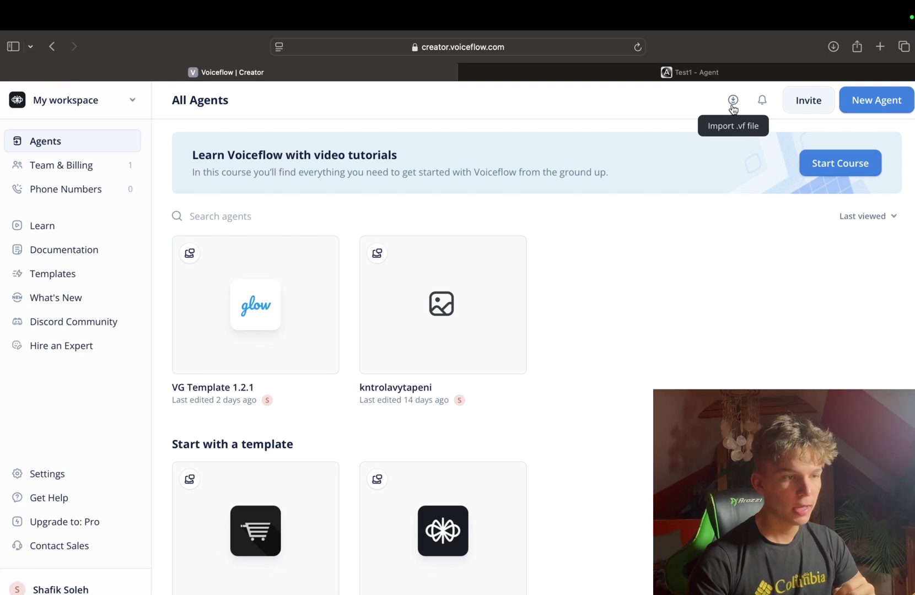
click(832, 47)
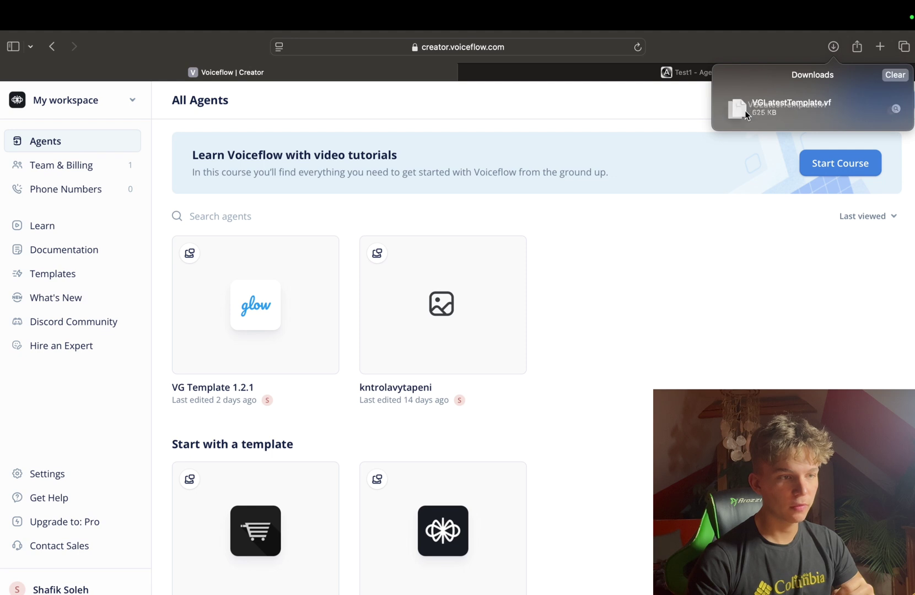
click(700, 110)
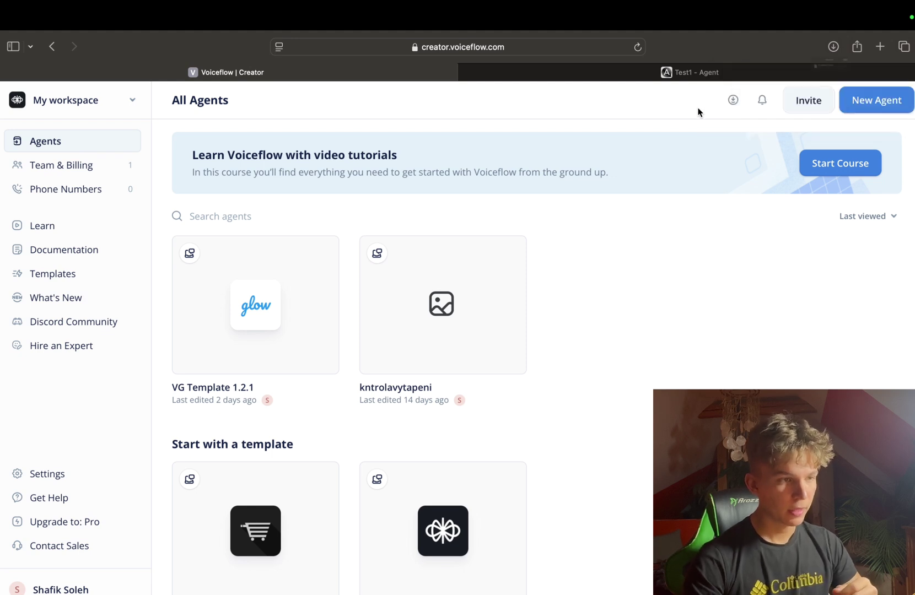
mouse_move(262, 318)
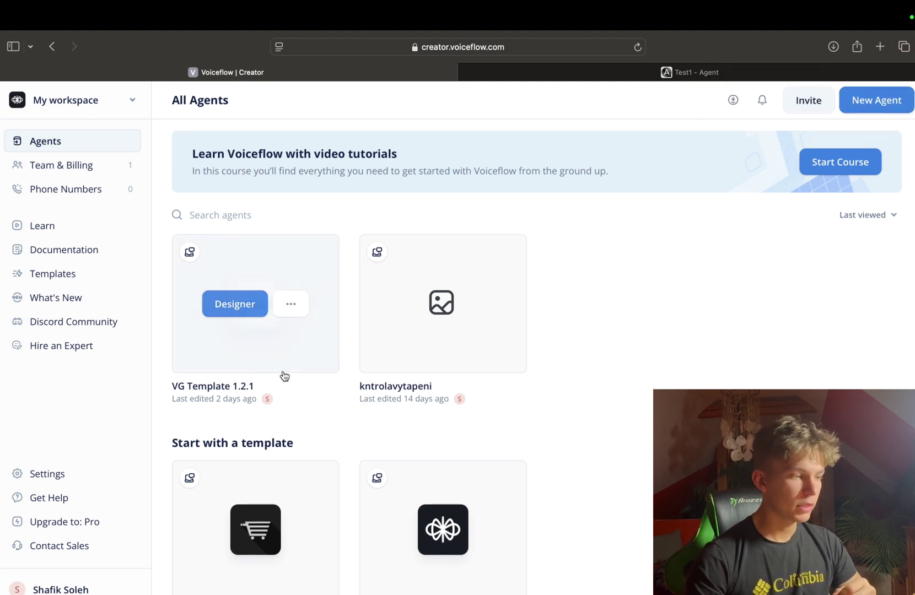
mouse_move(405, 345)
Return to TIXAE Agents, open the kontrolavytapeni agent and review the conversation in its chat preview
key(ctrl+Tab)
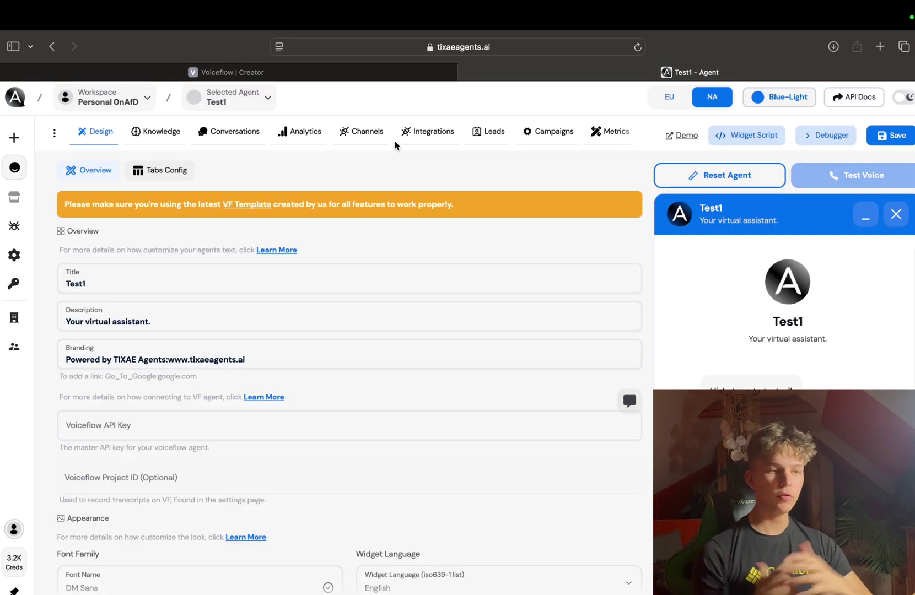
scroll(392, 140, down, 3)
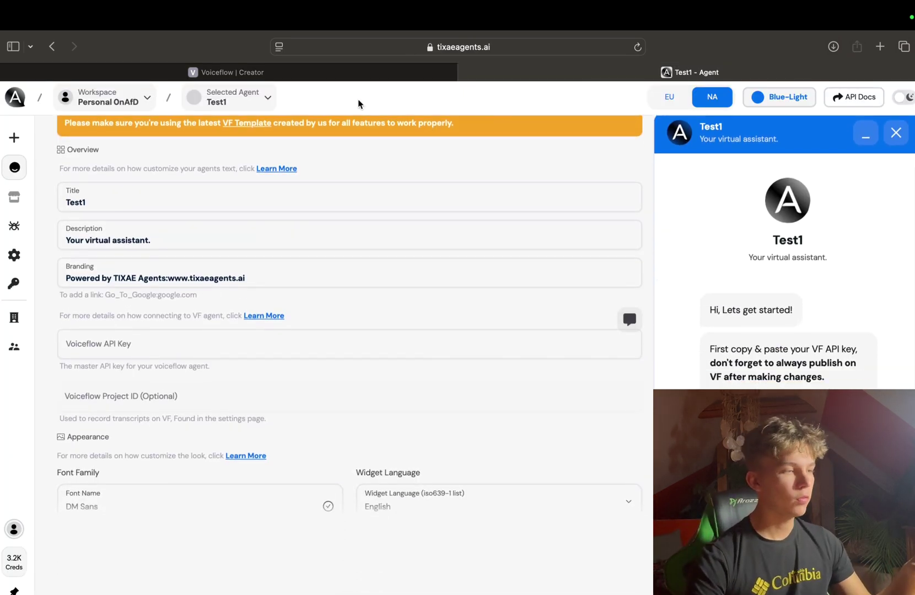
scroll(360, 99, up, 3)
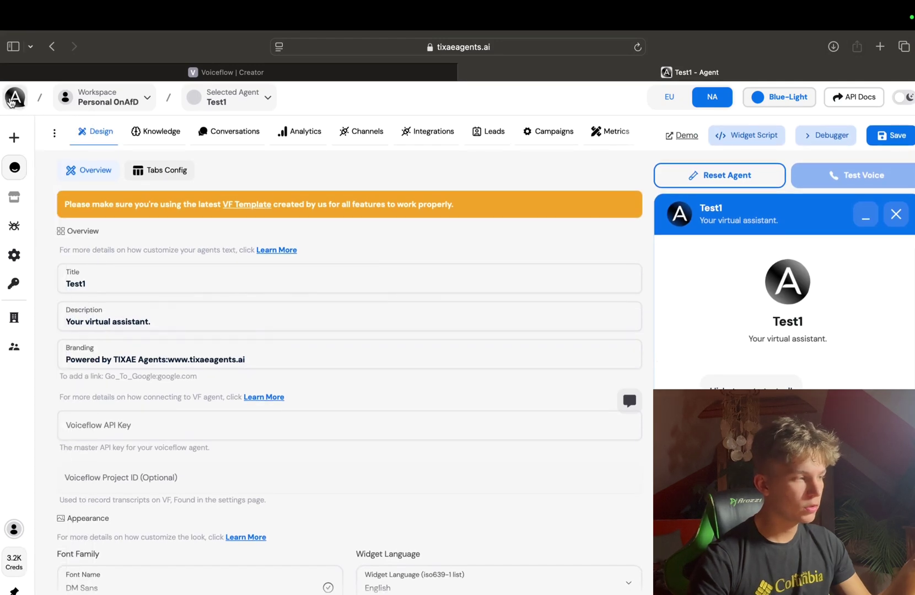
mouse_move(14, 160)
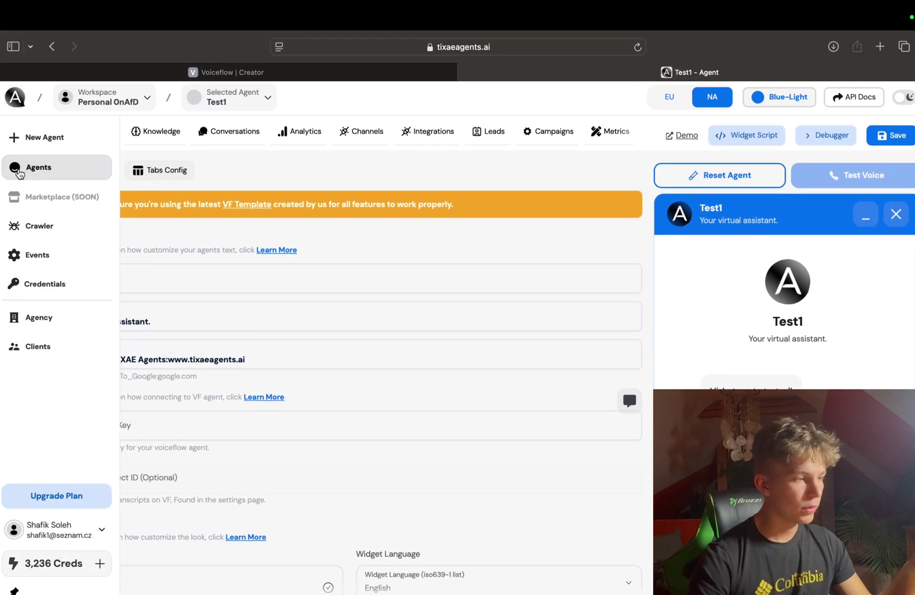
click(19, 170)
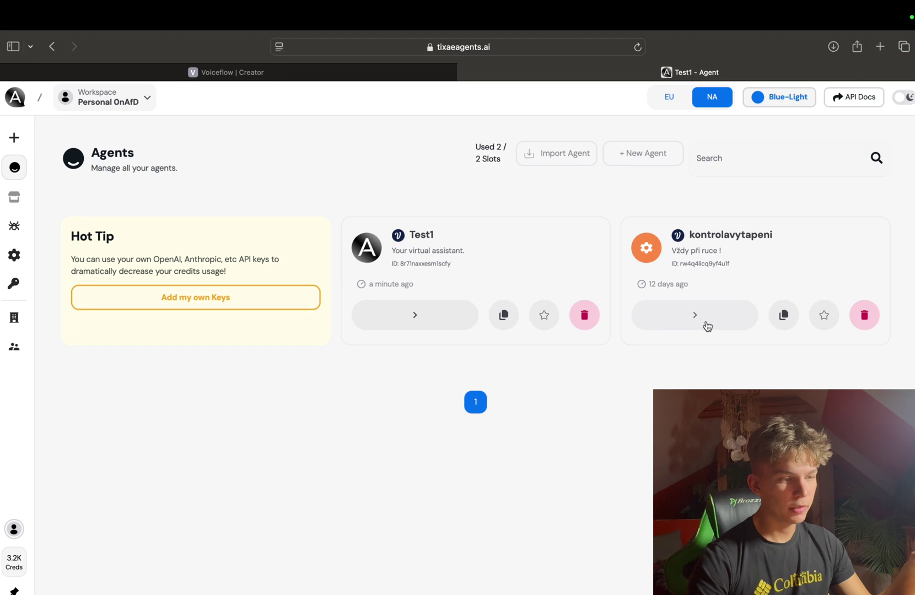
click(701, 318)
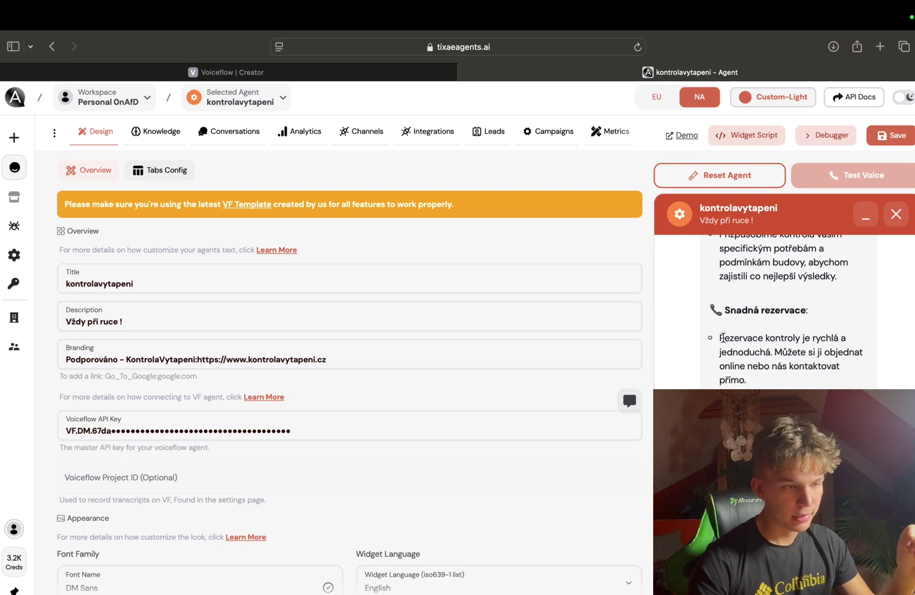
scroll(722, 336, up, 15)
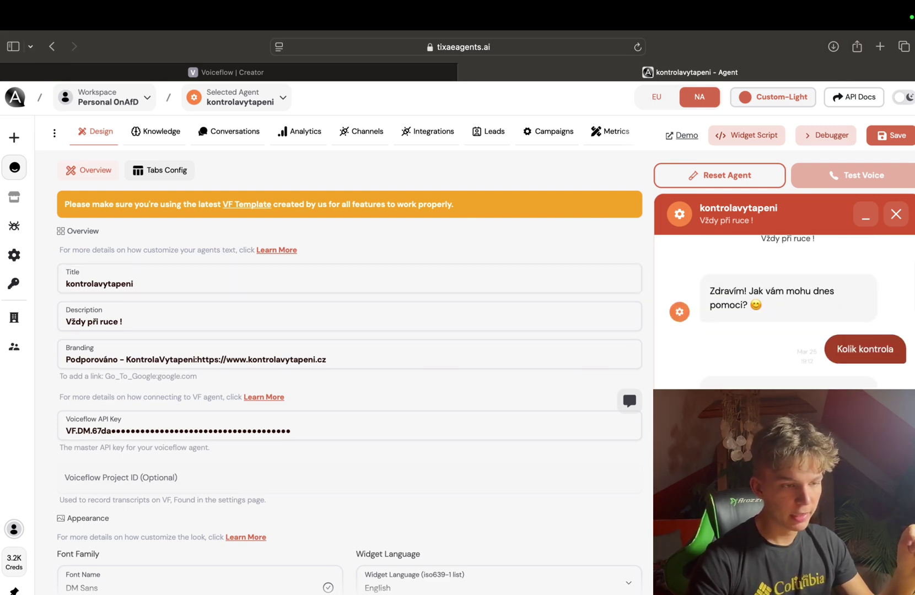
scroll(739, 375, down, 15)
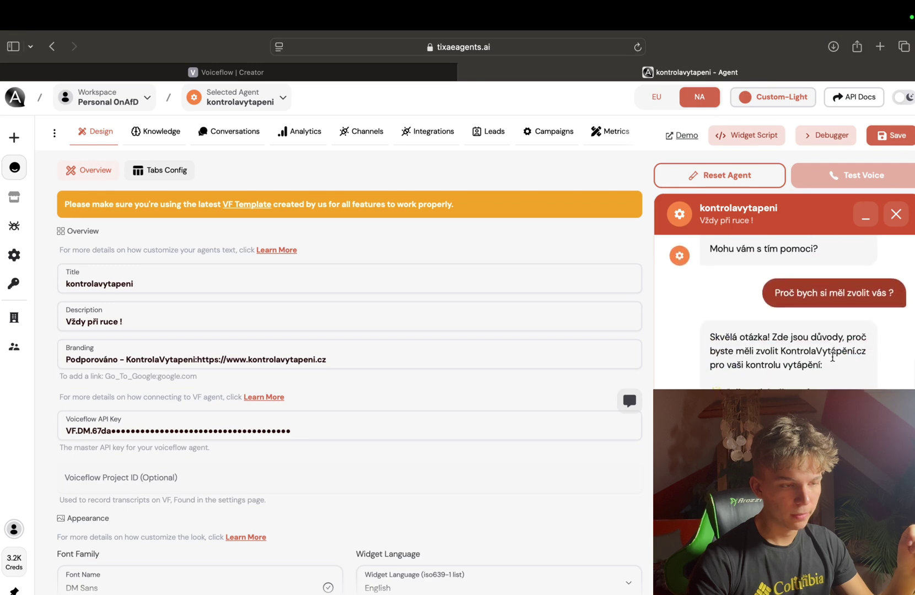
scroll(833, 358, up, 10)
scroll(832, 357, down, 12)
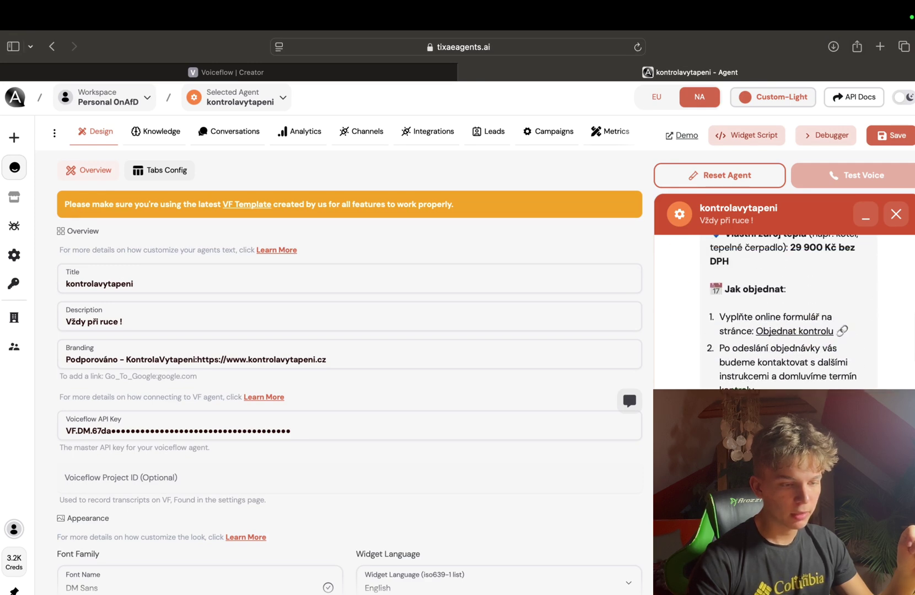
Restart the kontrolavytapeni chat preview and view the agent page in dark mode
click(864, 572)
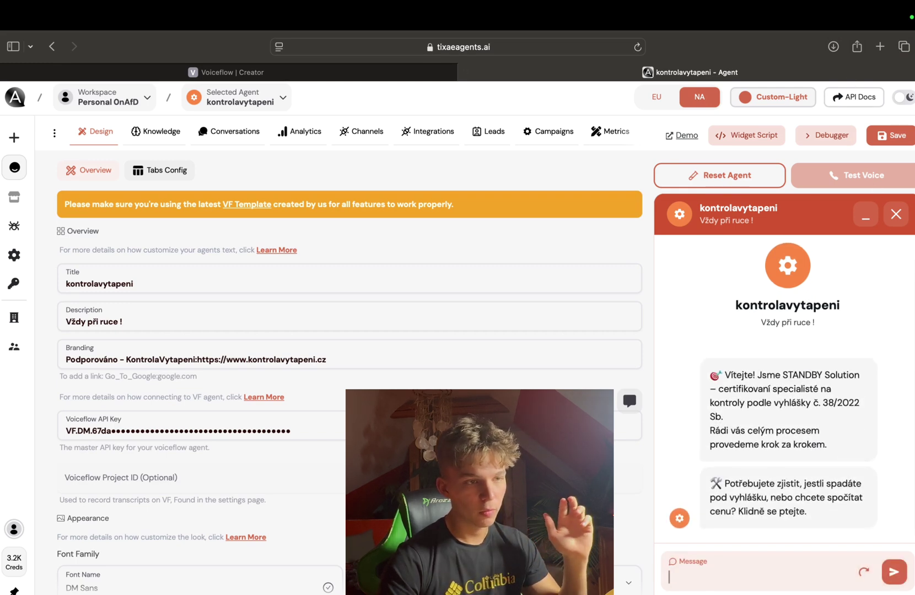
click(903, 101)
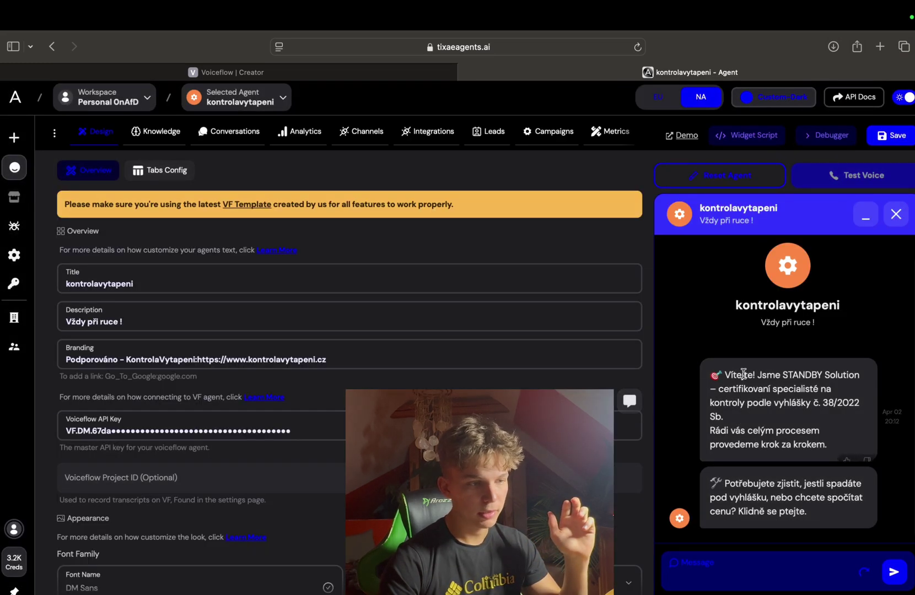
scroll(742, 374, down, 3)
scroll(742, 373, up, 3)
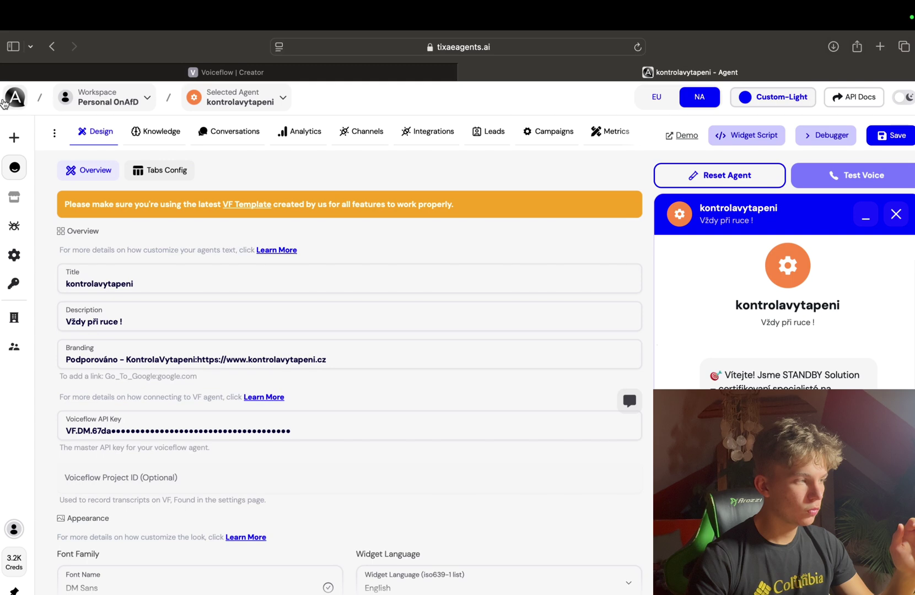
Open the Test1 agent from the agents overview and set its title to GoogleBot
click(38, 170)
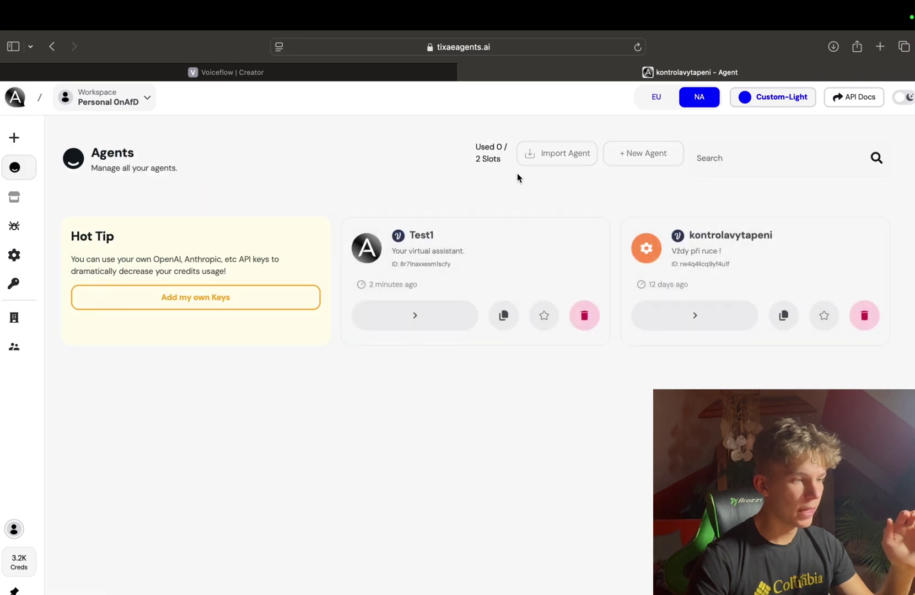
click(406, 313)
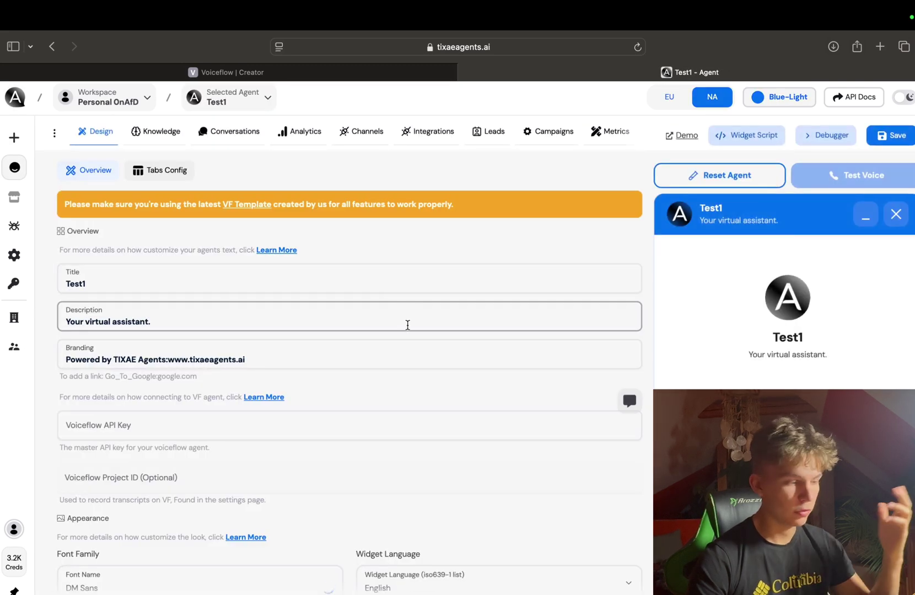
click(291, 289)
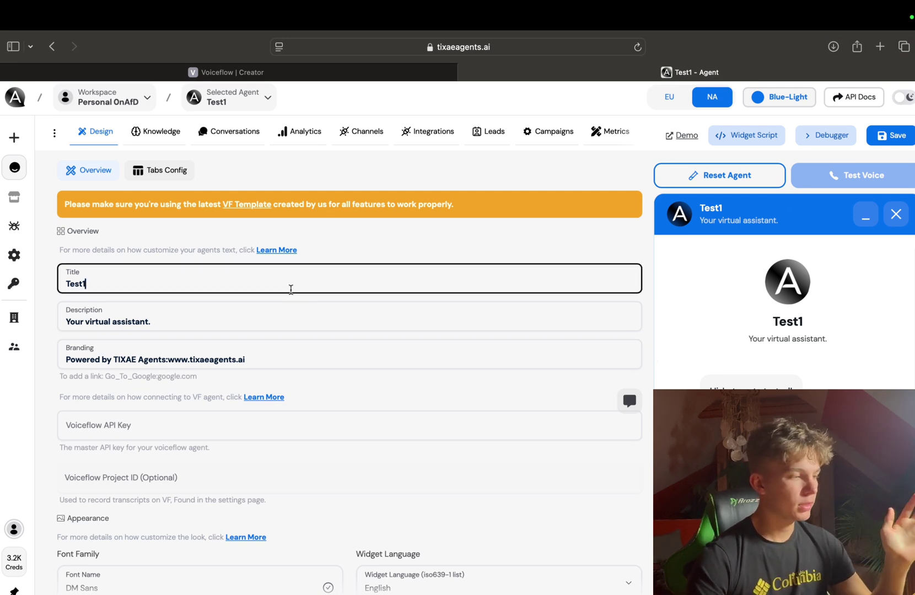
key(BackSpace)
key(BackSpace)
key(BackSpace)
key(BackSpace)
key(BackSpace)
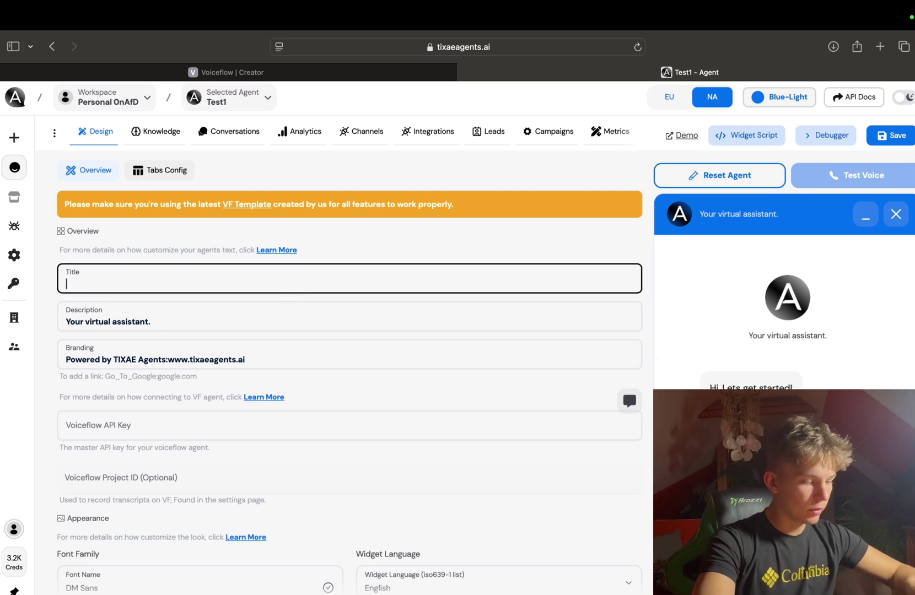
text(GOogle)
key(BackSpace)
key(BackSpace)
key(BackSpace)
key(BackSpace)
key(BackSpace)
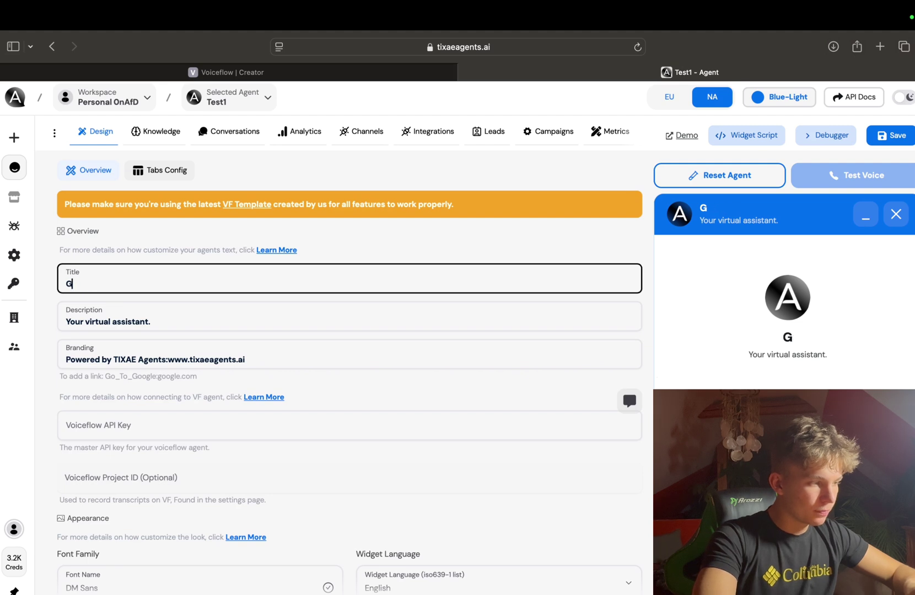
text(oogleBot)
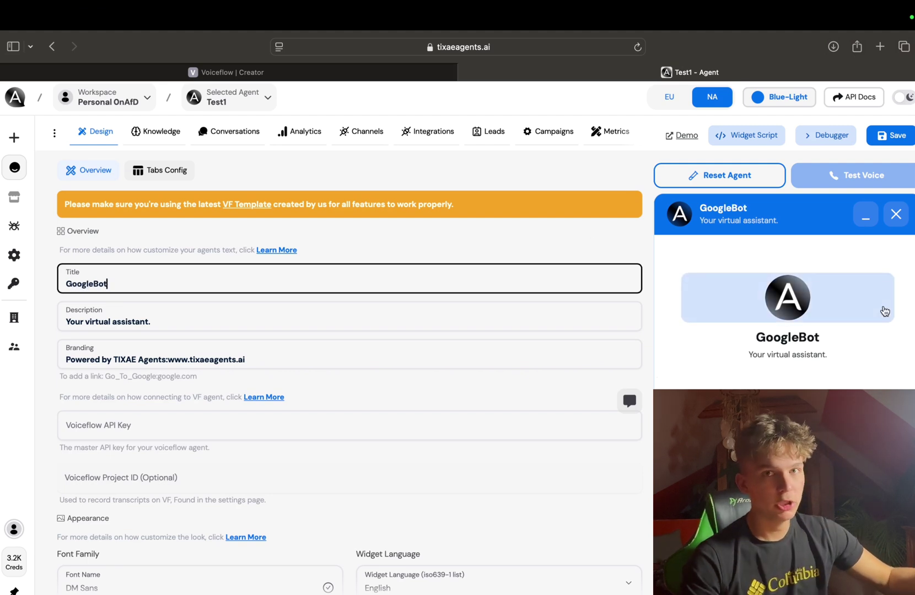
Set the Test1 agent's description to "YOur Google friend"
click(296, 327)
drag(169, 322, 41, 320)
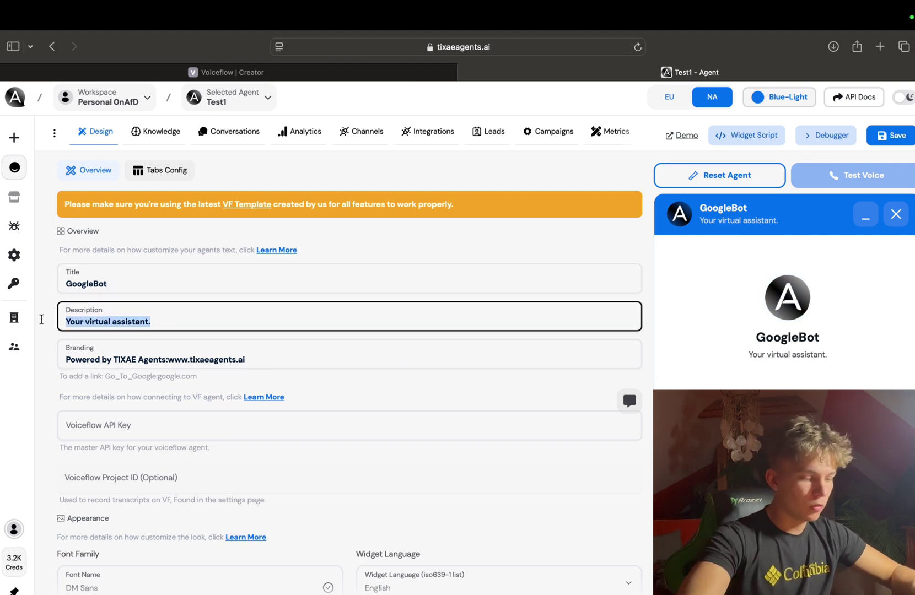
key(BackSpace)
text(YOur Google friend)
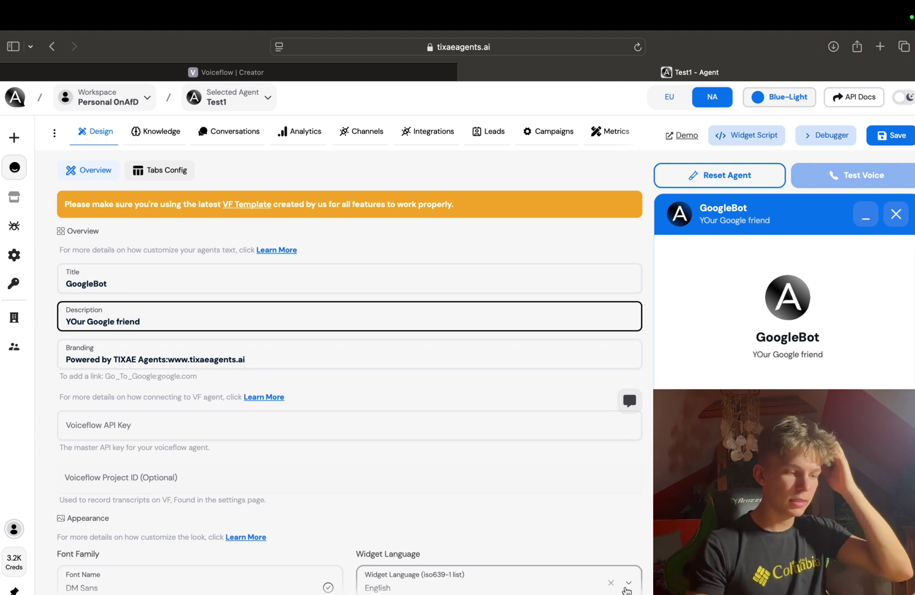
scroll(347, 331, down, 1)
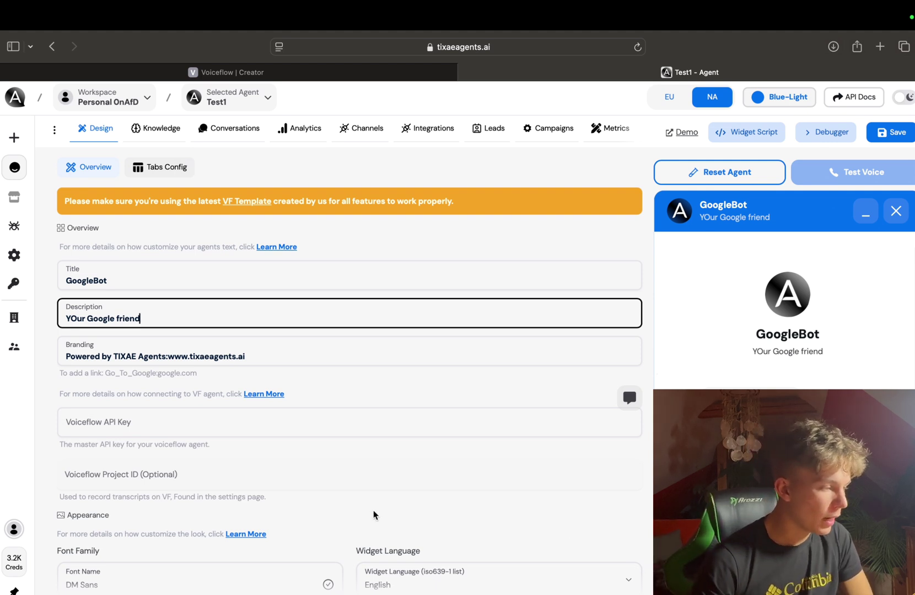
Replace the word TIXAE with Google in the agent's branding text so it starts "Powered by Google Agents"
click(78, 357)
click(136, 357)
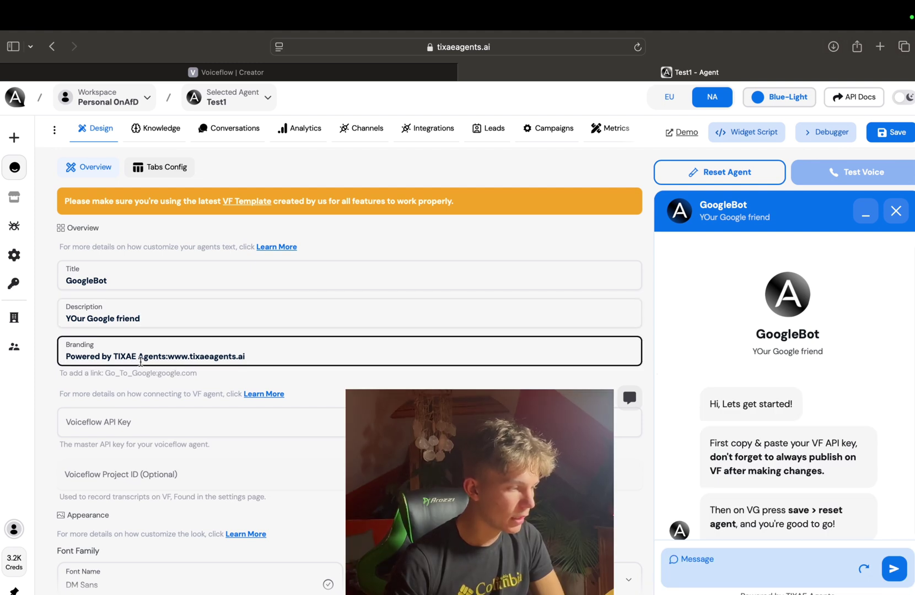
key(BackSpace)
key(BackSpace)
key(BackSpace)
key(BackSpace)
key(BackSpace)
text(Google)
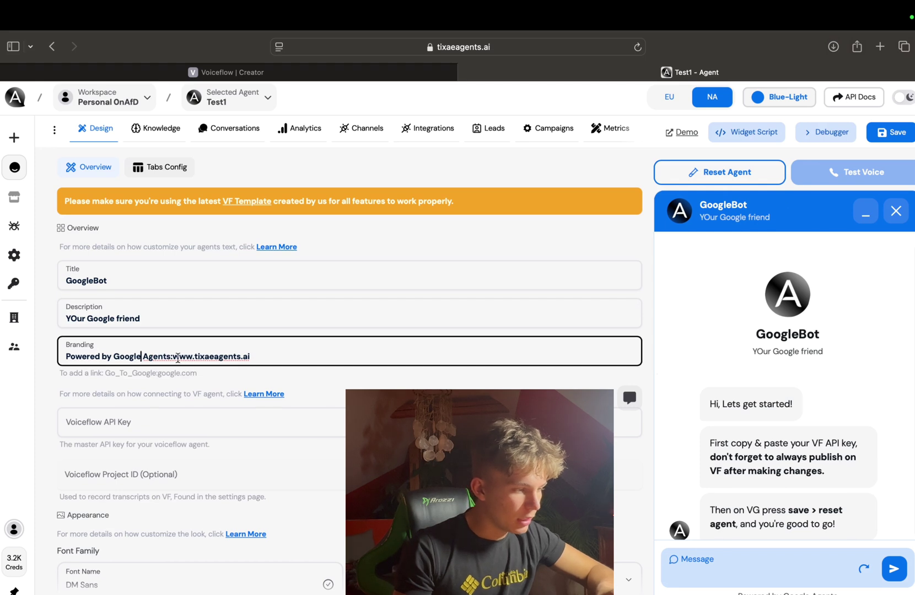
drag(174, 357, 265, 358)
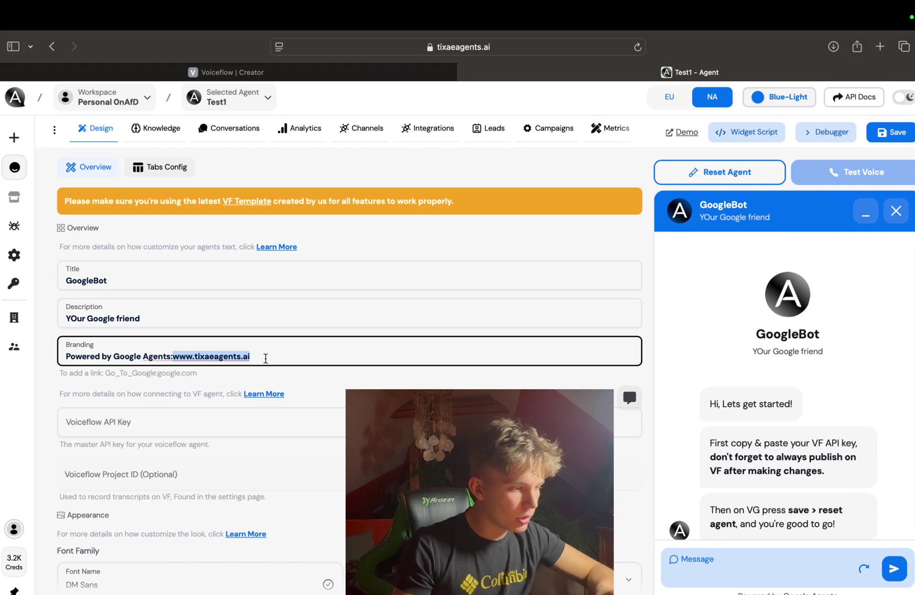
mouse_move(861, 15)
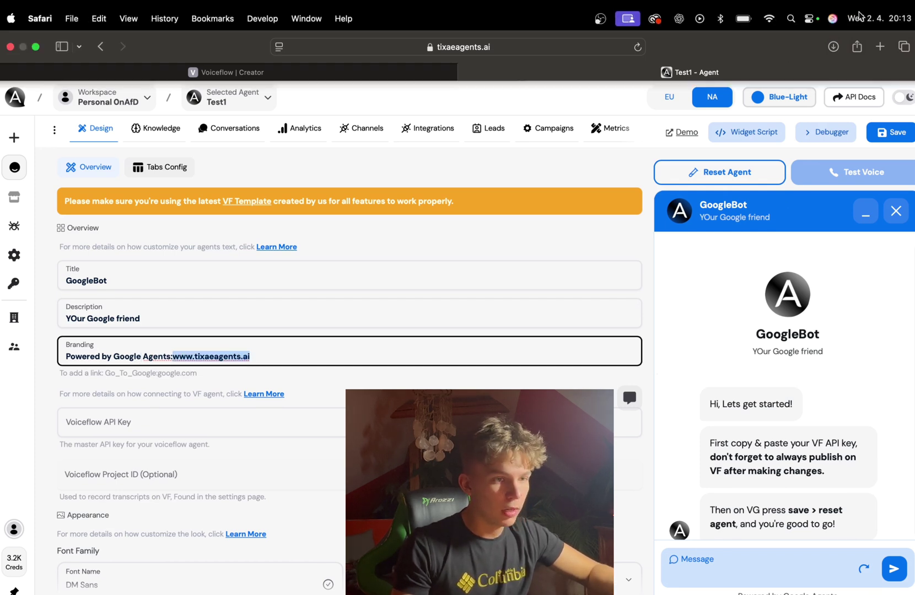
click(879, 46)
text(goog)
key(Return)
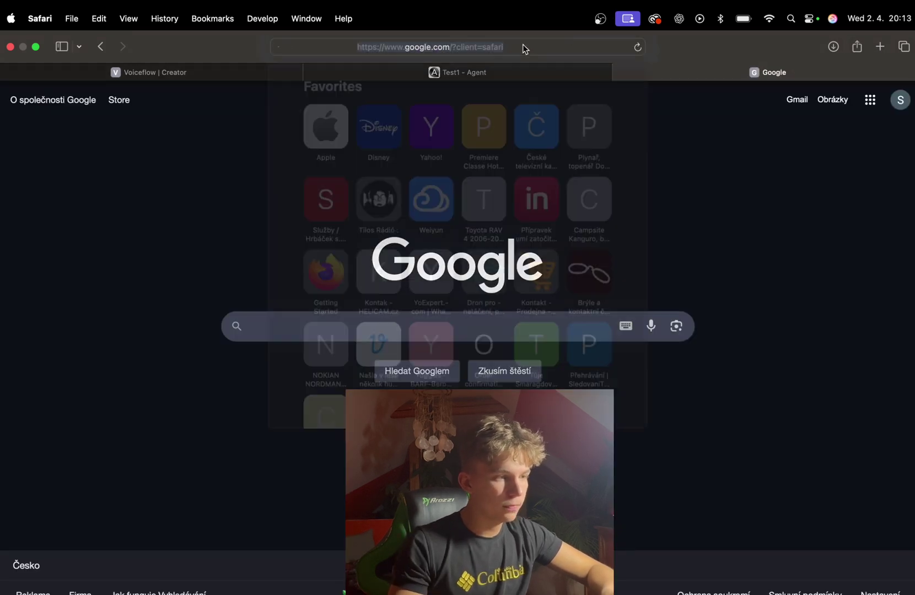
click(523, 45)
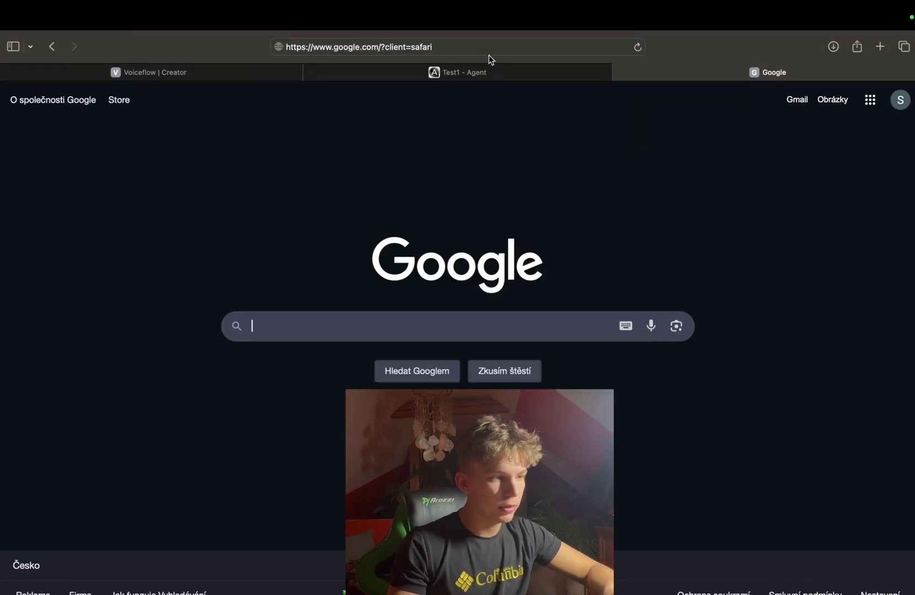
click(480, 45)
key(super+c)
click(433, 115)
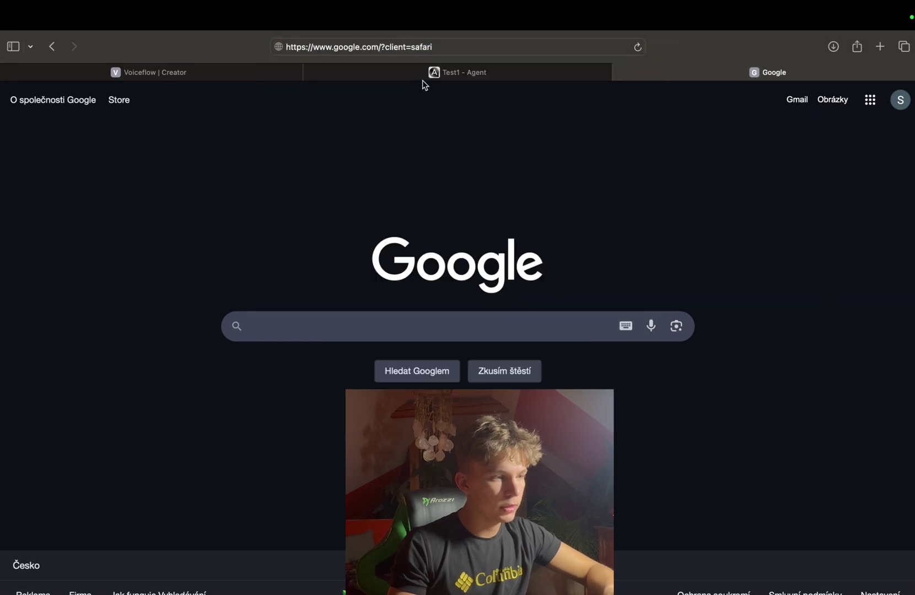
click(423, 77)
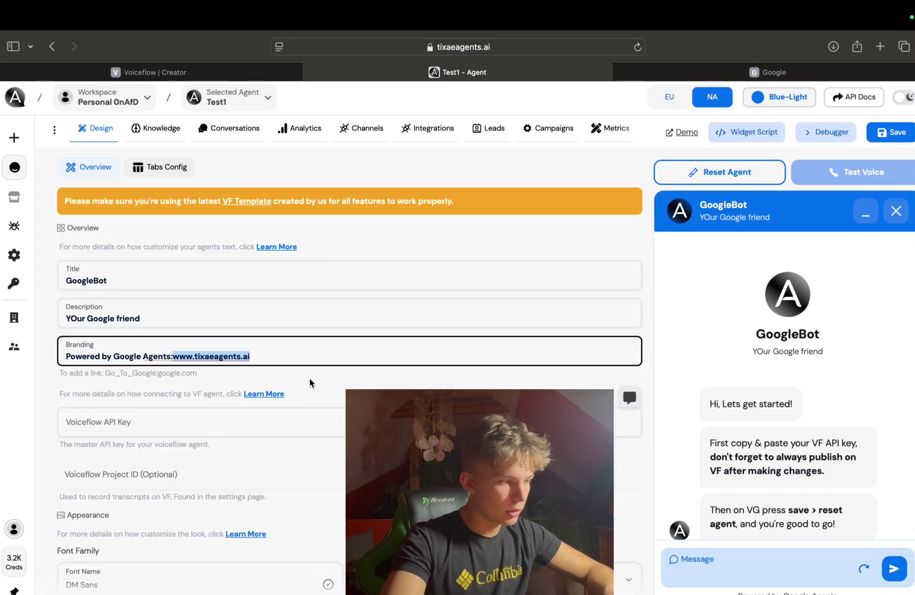
key(super+v)
click(329, 384)
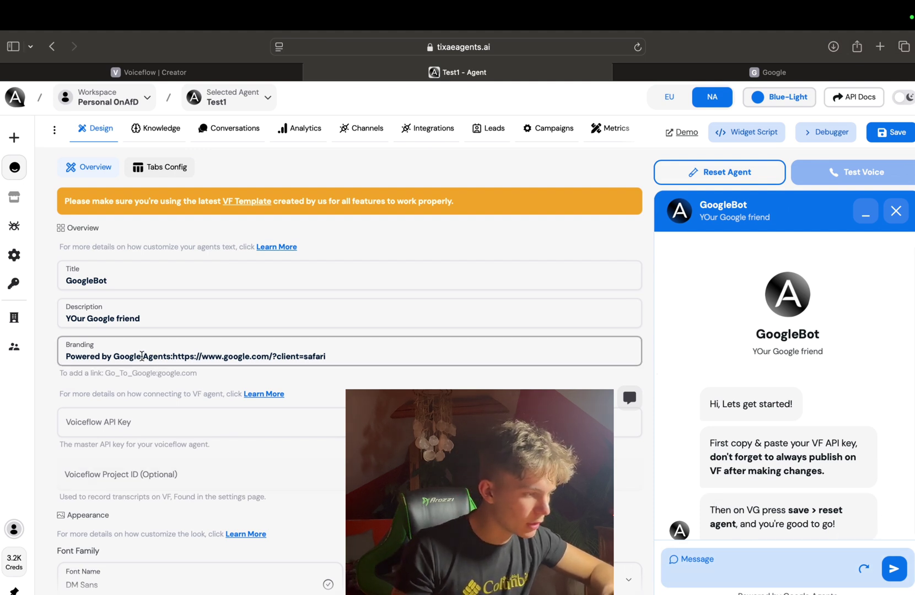
Replace the word Agents in the branding text with "Find us here:" before the link
drag(142, 357, 162, 357)
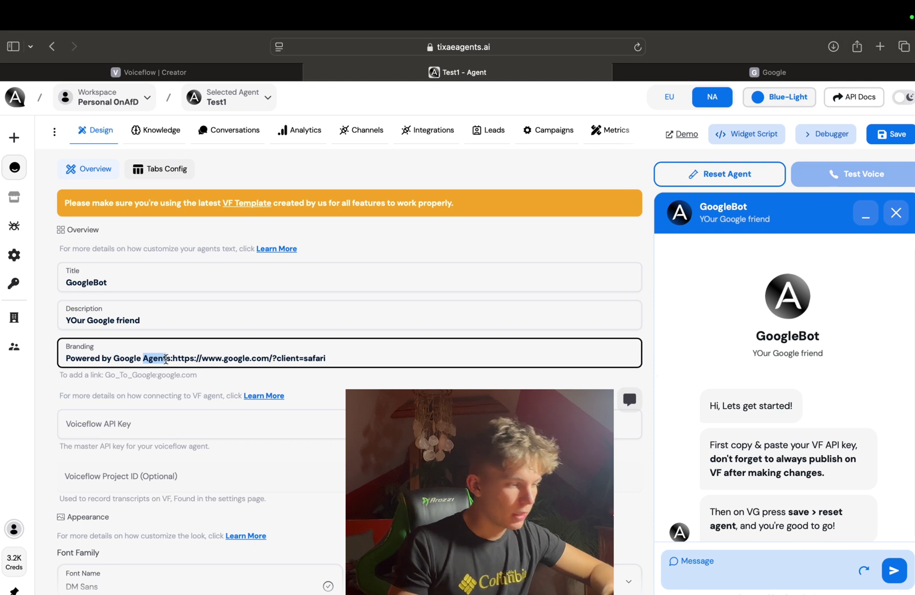
scroll(174, 388, down, 1)
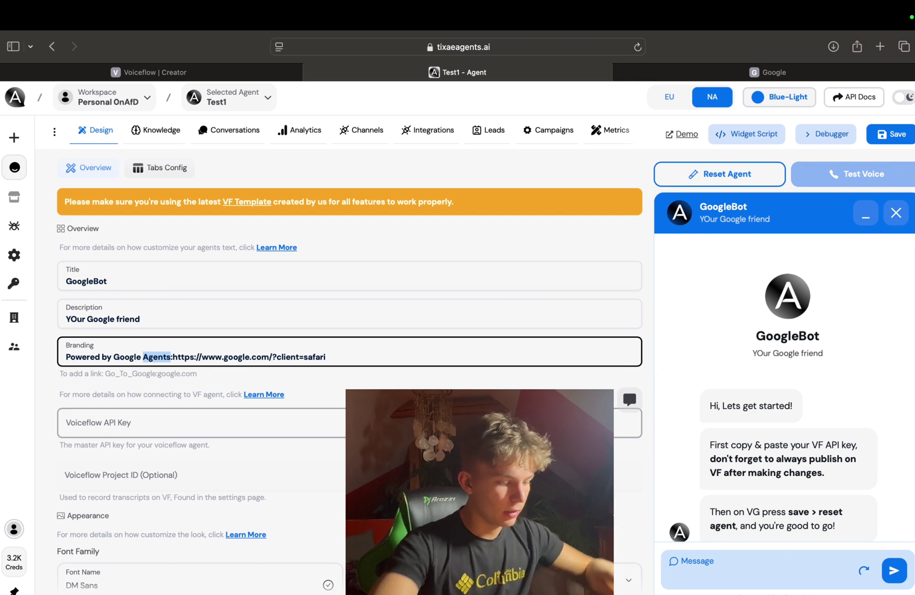
text(Find us he)
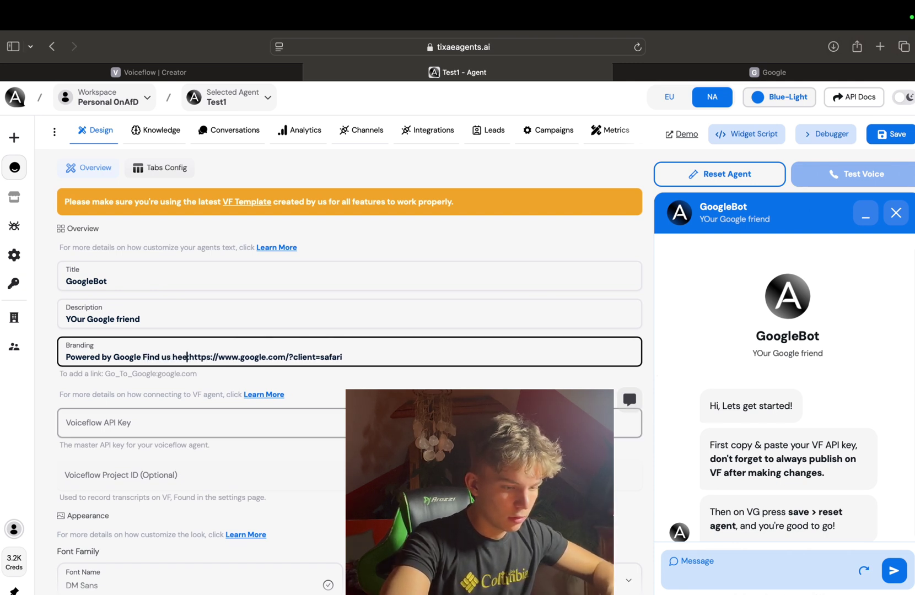
text(re)
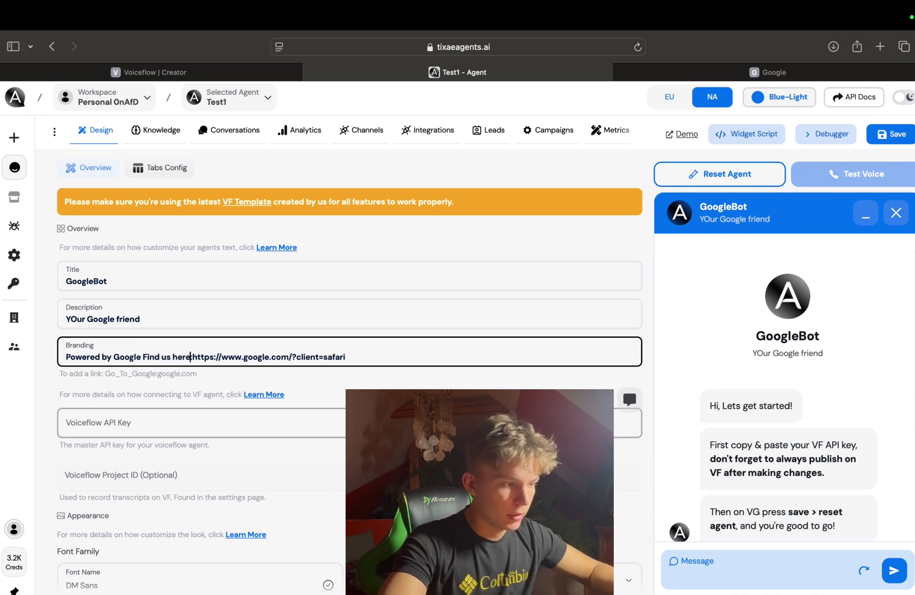
text(:)
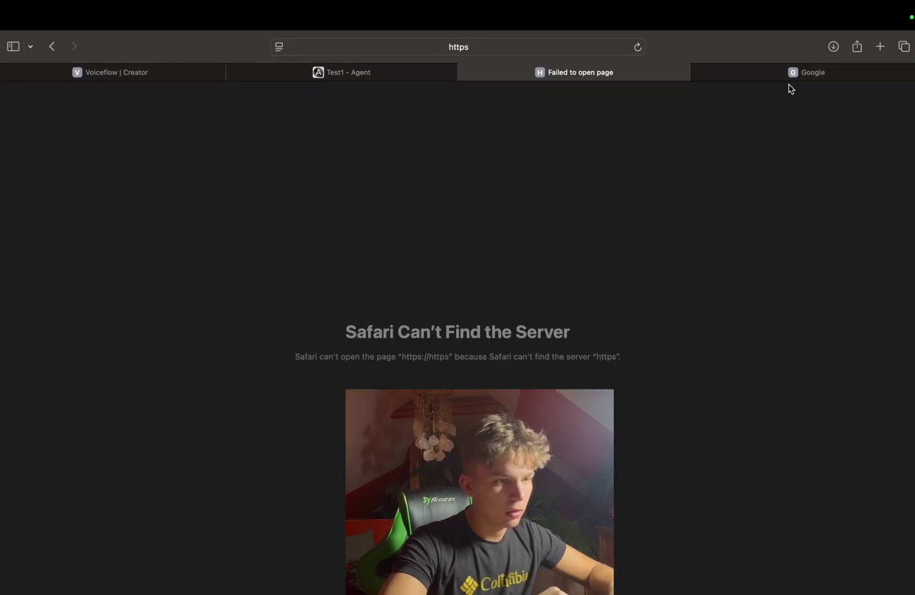
click(792, 76)
click(530, 48)
key(Escape)
click(497, 48)
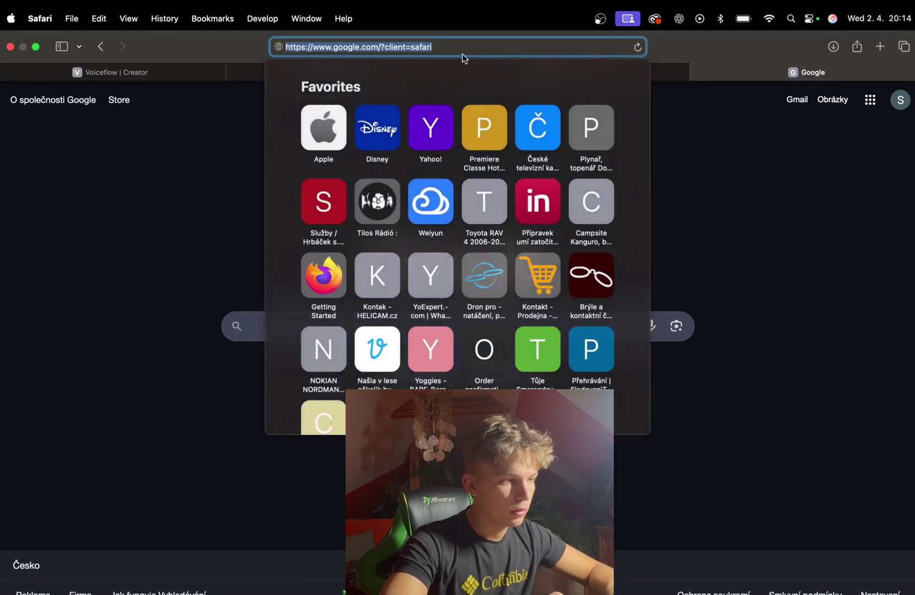
key(ctrl+shift+Tab)
key(ctrl+shift+Tab)
drag(346, 357, 215, 357)
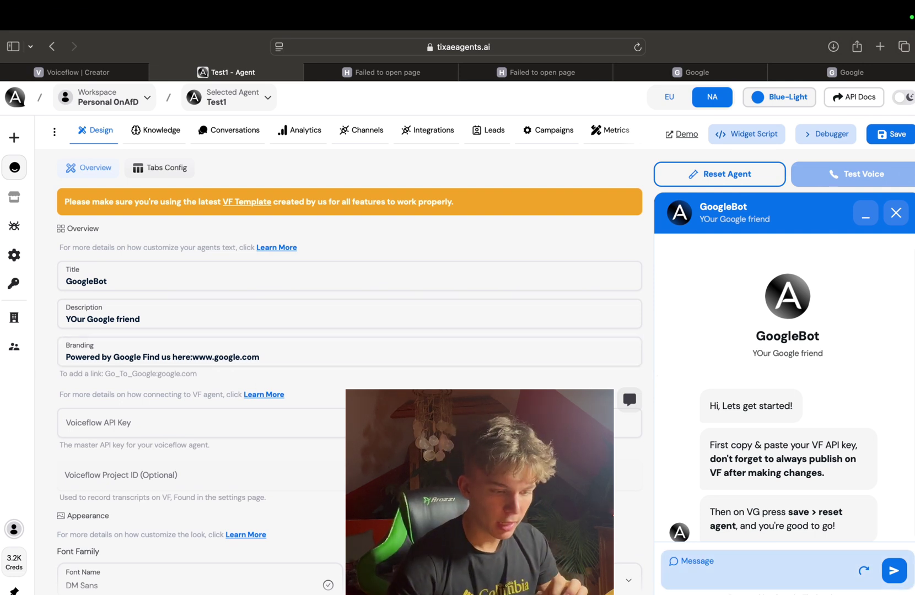
key(super+t)
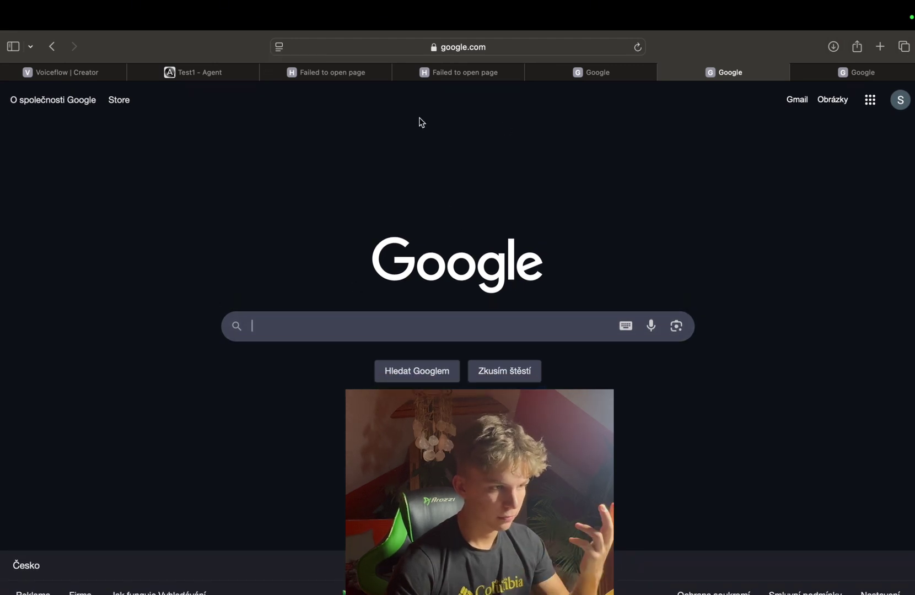
click(195, 72)
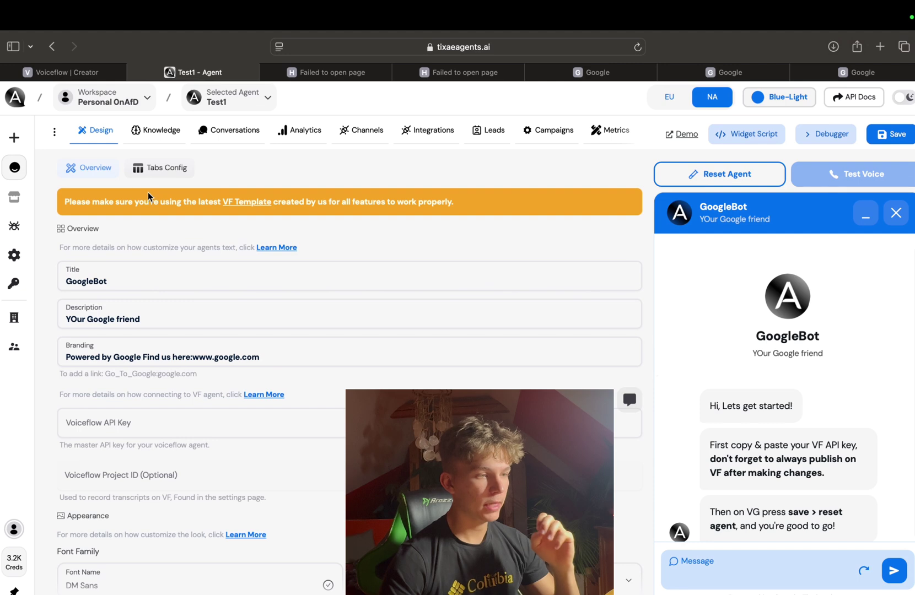
Switch to Voiceflow, open the VG Template 1.2.1 agent and copy the primary key from its API keys page
click(44, 72)
mouse_move(279, 322)
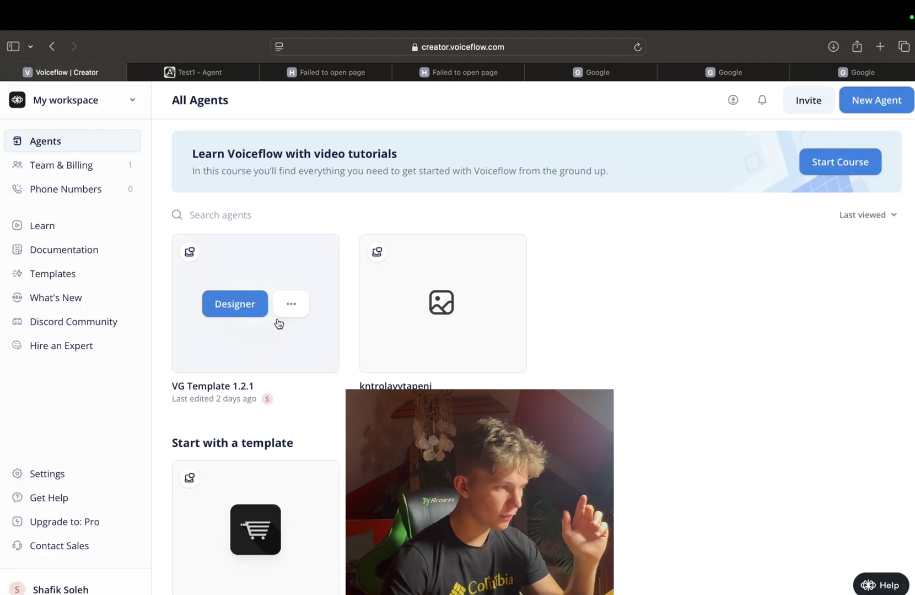
click(222, 305)
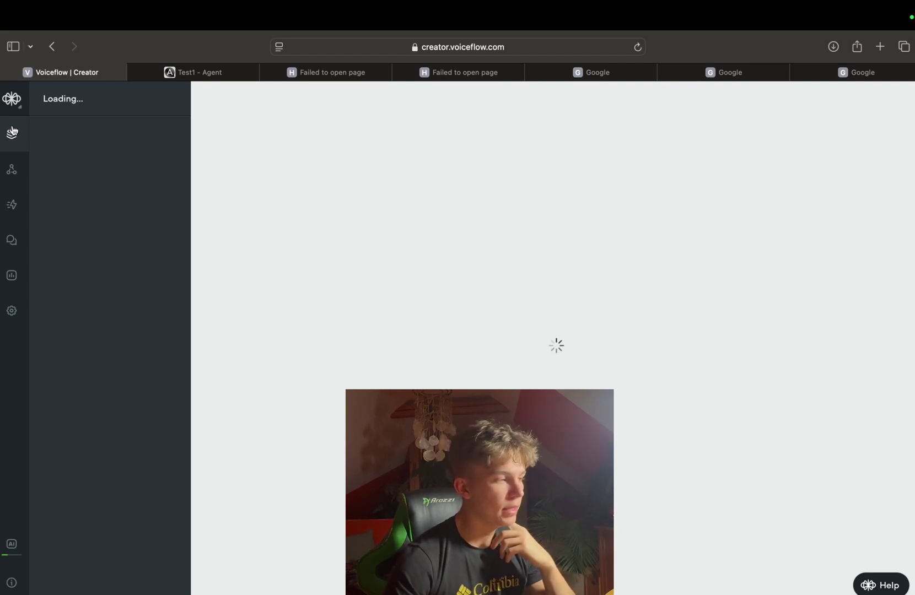
click(9, 312)
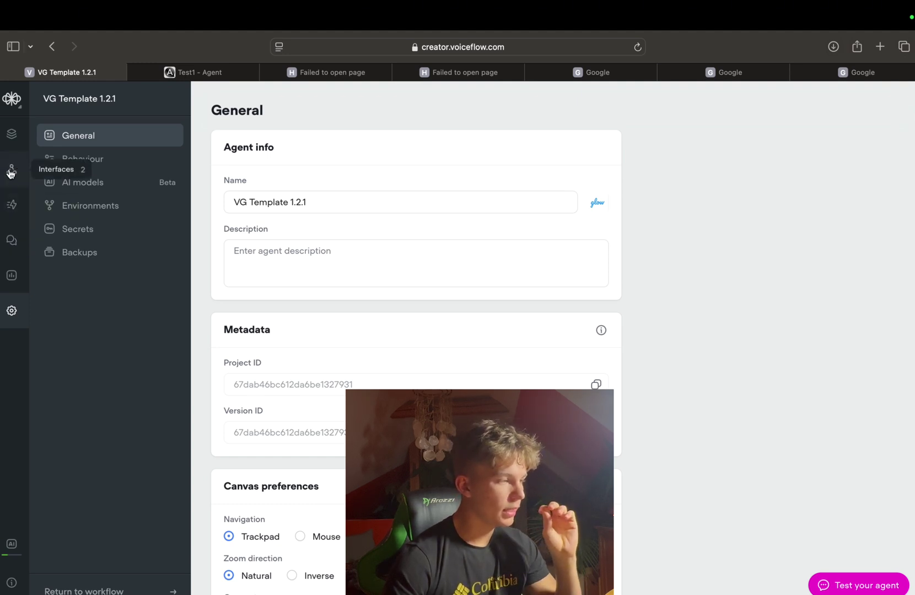
click(10, 172)
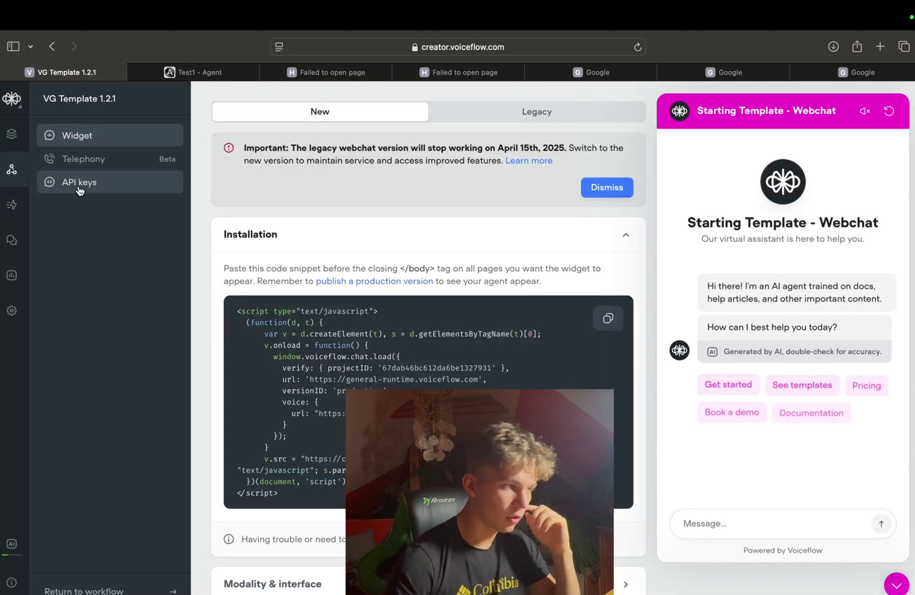
click(79, 190)
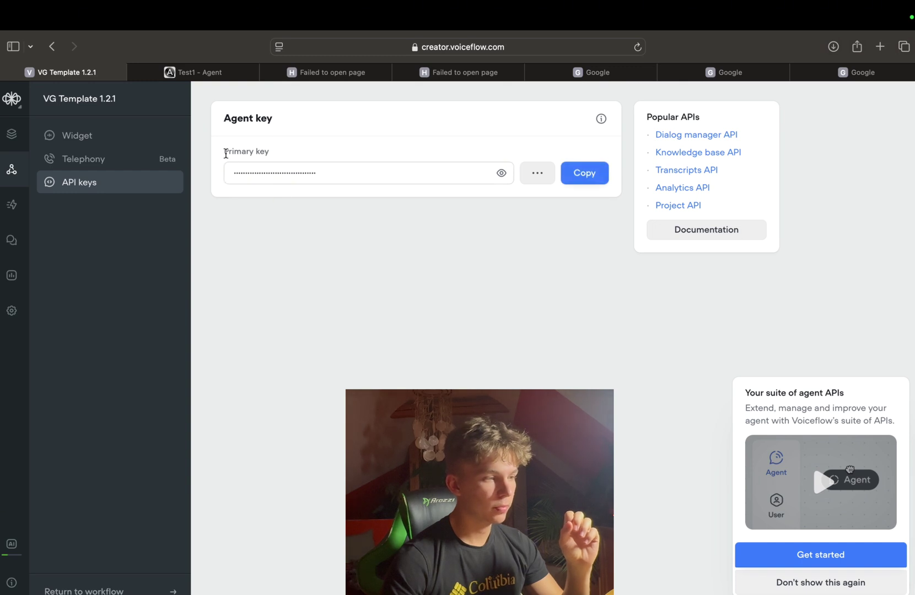
drag(226, 154, 594, 176)
click(584, 174)
Return to the Test1 agent in TIXAE Agents and try to enter the copied key as its Voiceflow API Key
click(193, 73)
click(123, 417)
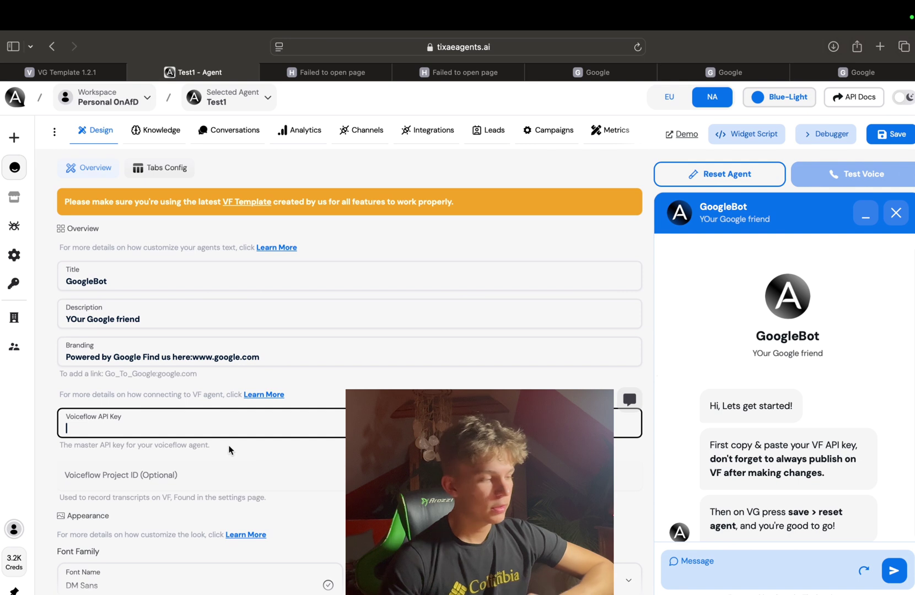
key(BackSpace)
key(BackSpace)
key(BackSpace)
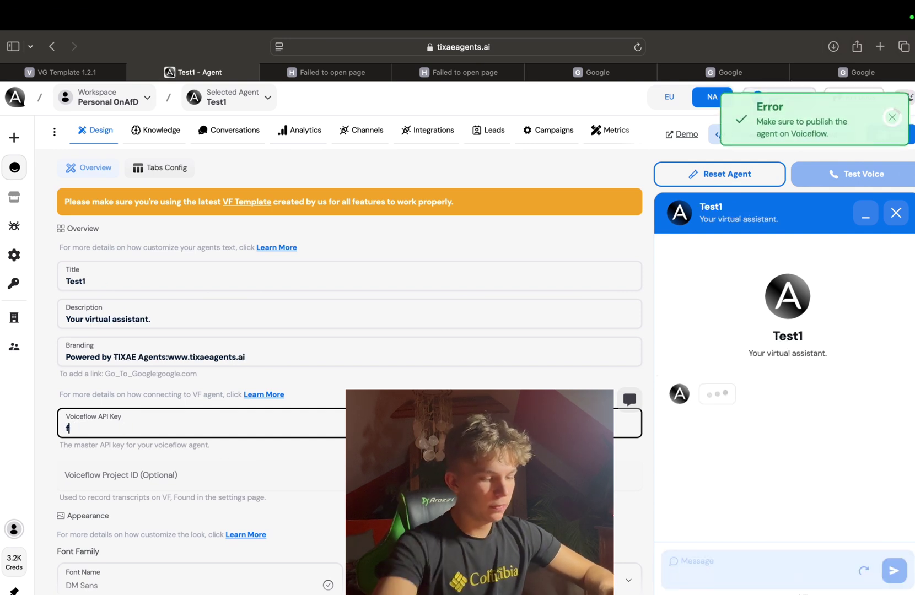
text(****)
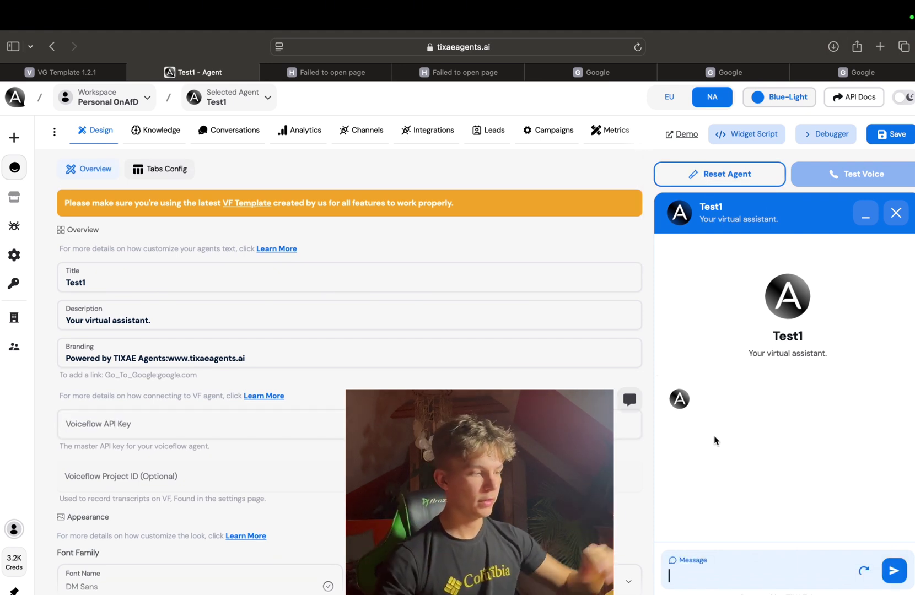
Examine the Test1 agent's Appearance settings, including font, language, button layout, avatar images, background image and preset themes
scroll(341, 444, down, 3)
scroll(341, 443, up, 3)
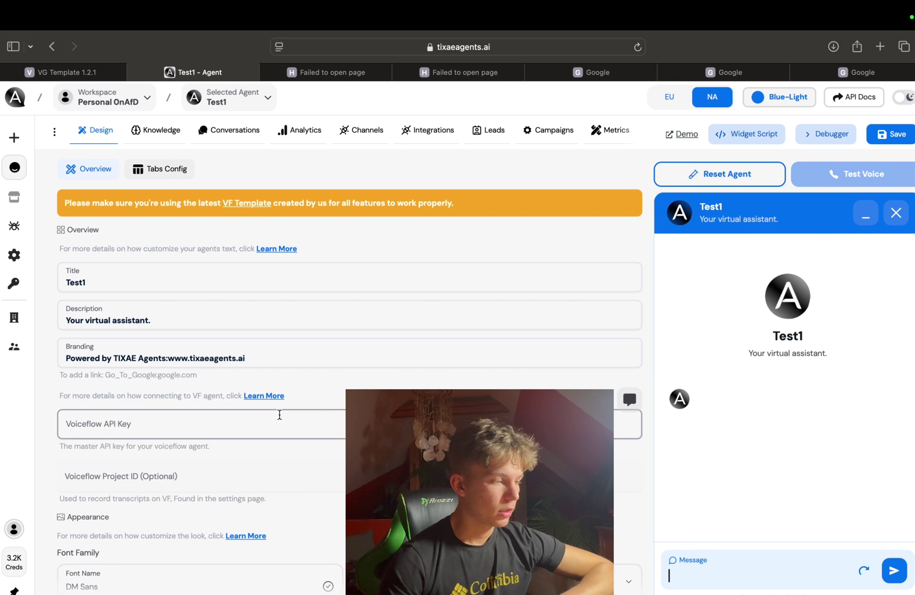
scroll(281, 416, down, 7)
scroll(280, 420, up, 2)
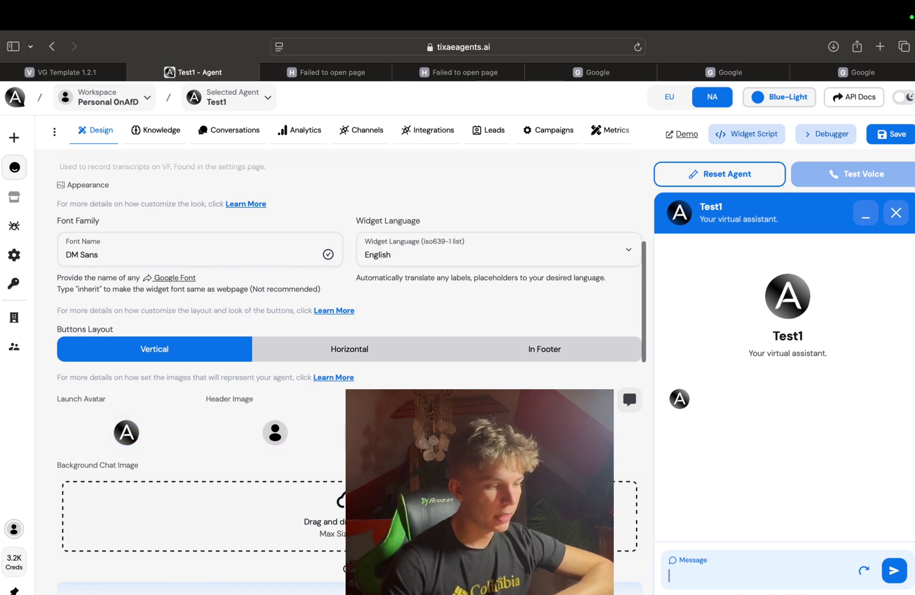
scroll(350, 372, down, 6)
scroll(349, 373, up, 4)
scroll(350, 372, down, 5)
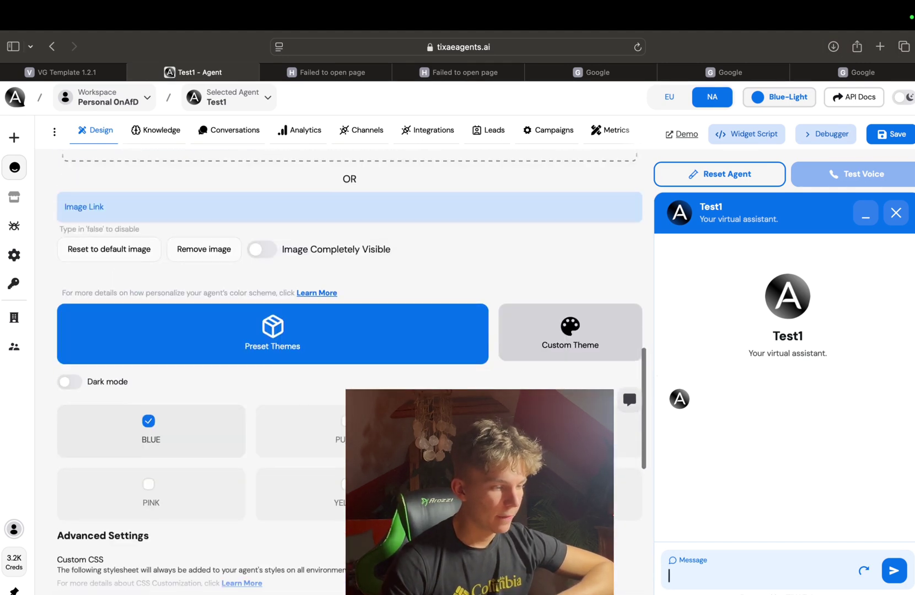
scroll(349, 372, up, 8)
scroll(349, 372, down, 3)
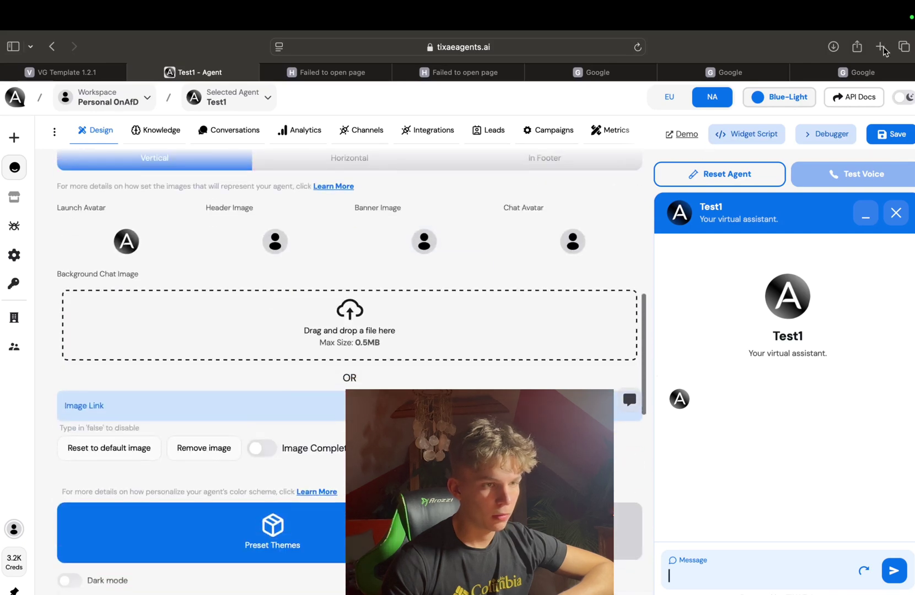
Search for "Google logo" in a separate browser tab and save the first Google wordmark image to Downloads
click(880, 48)
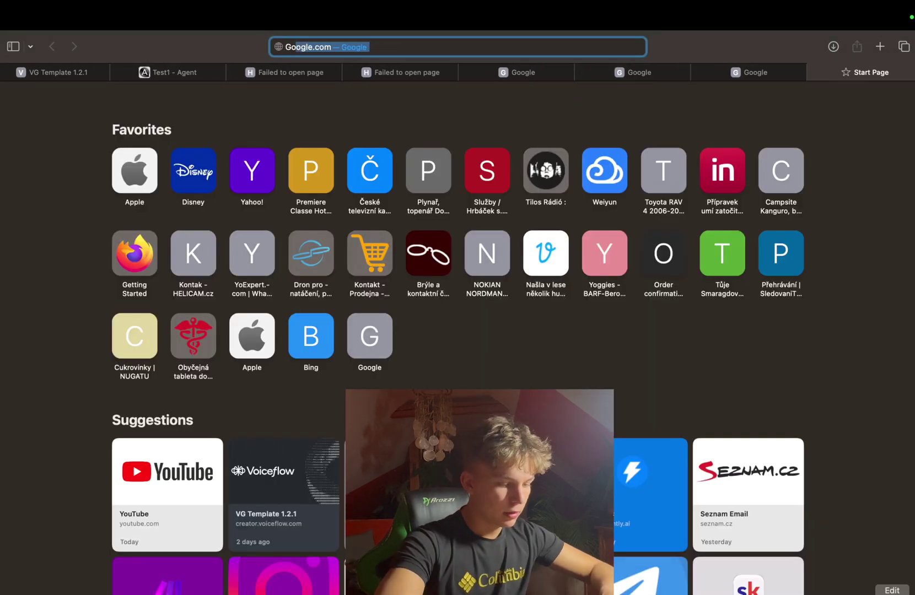
text(Google lo)
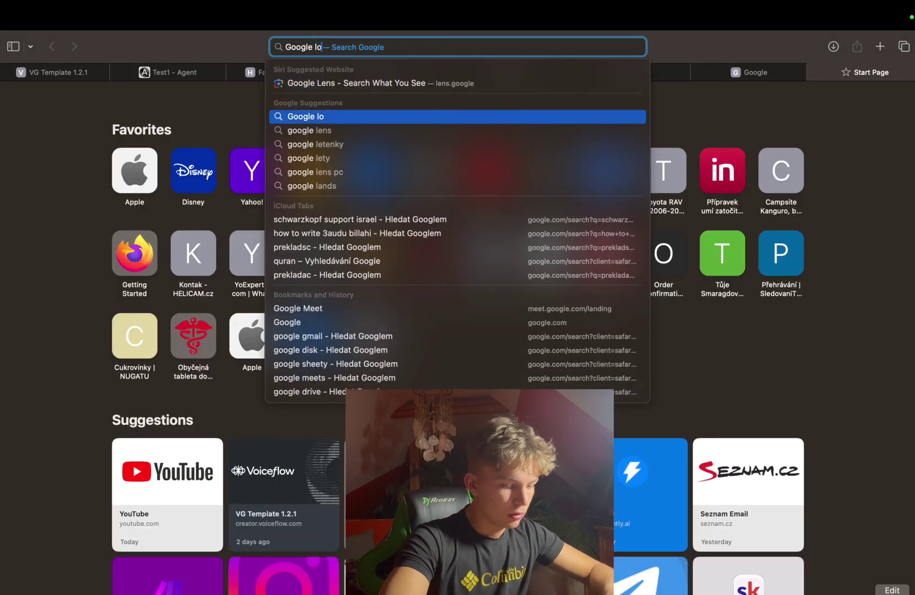
text(go)
key(Return)
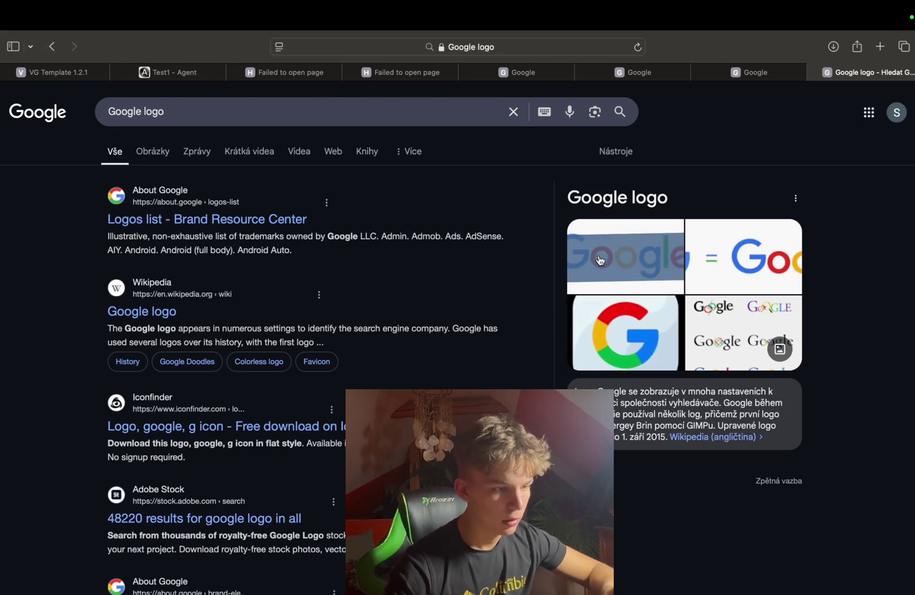
right_click(597, 257)
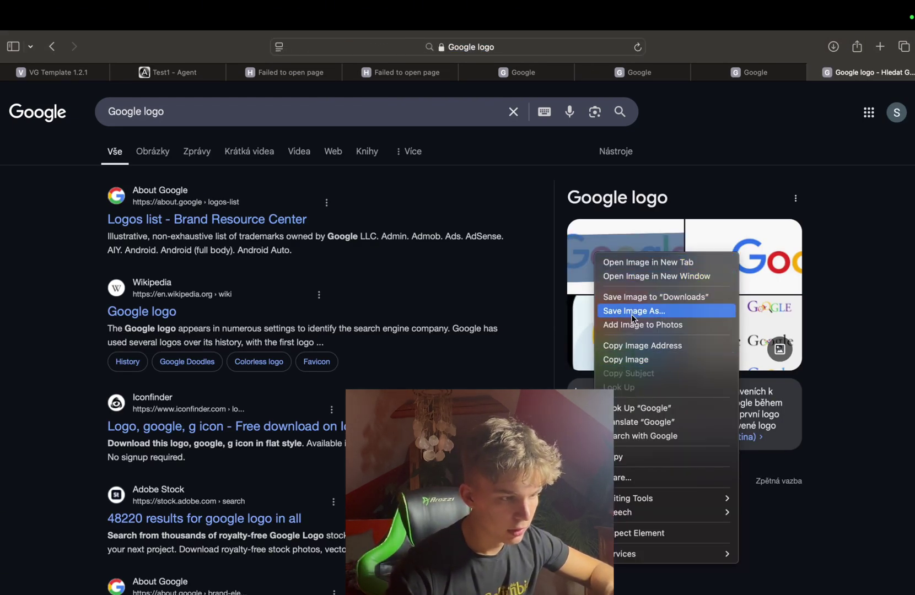
click(641, 300)
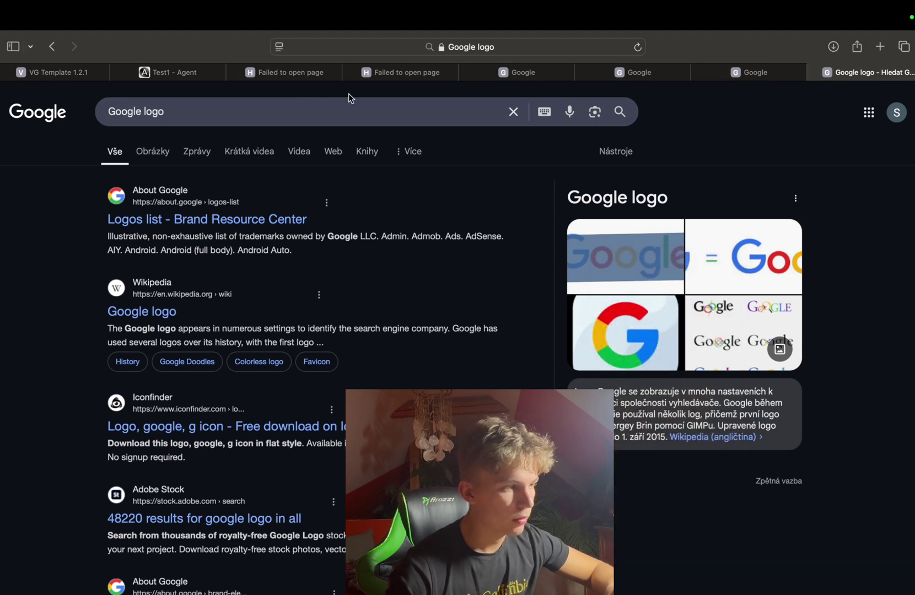
Return to the Test1 agent and upload the Unknown-2 file from Downloads as its Launch Avatar
click(160, 73)
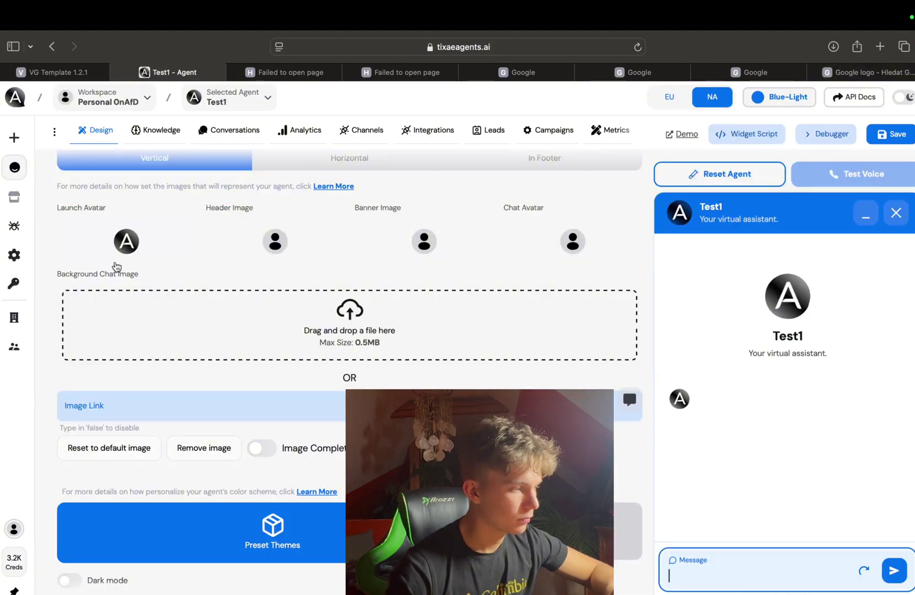
click(126, 240)
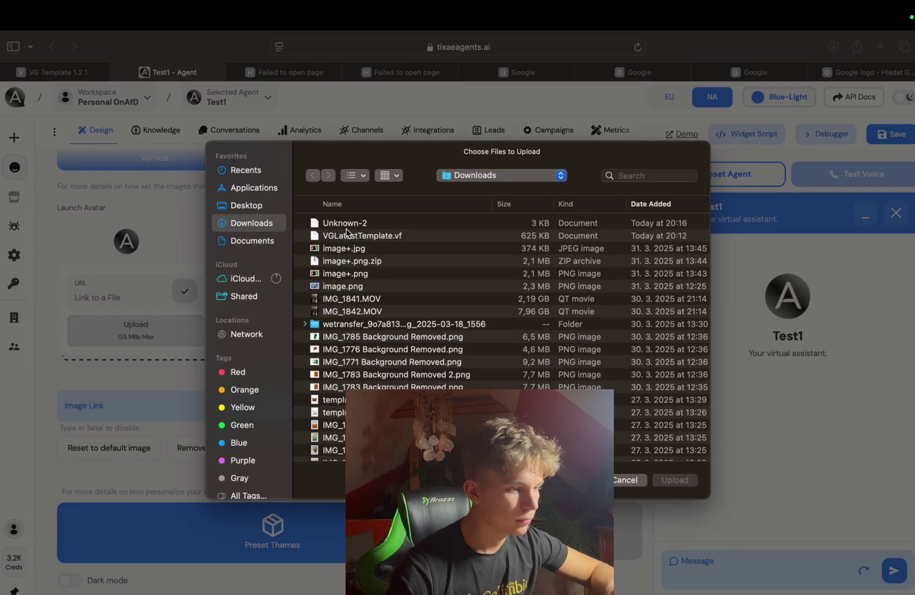
click(347, 231)
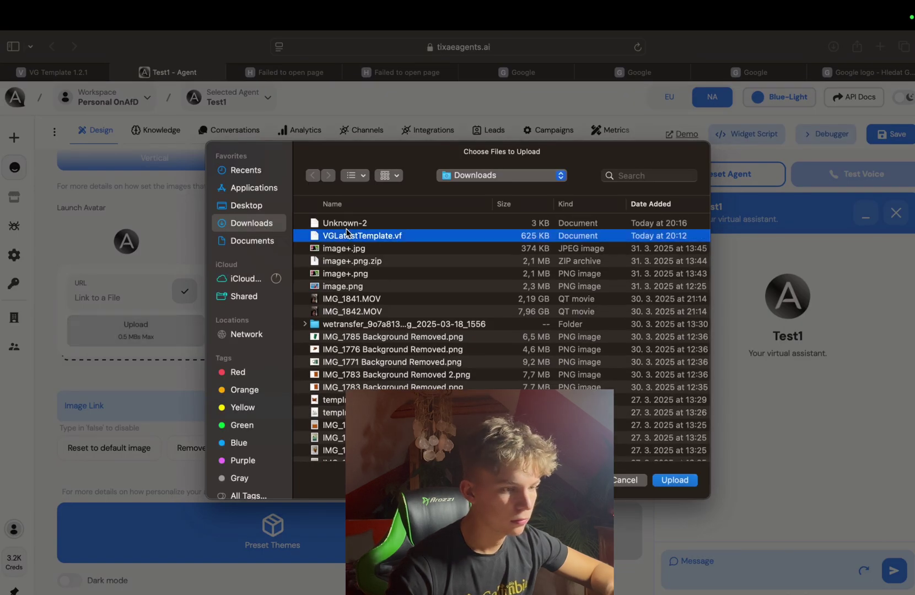
click(468, 223)
click(676, 480)
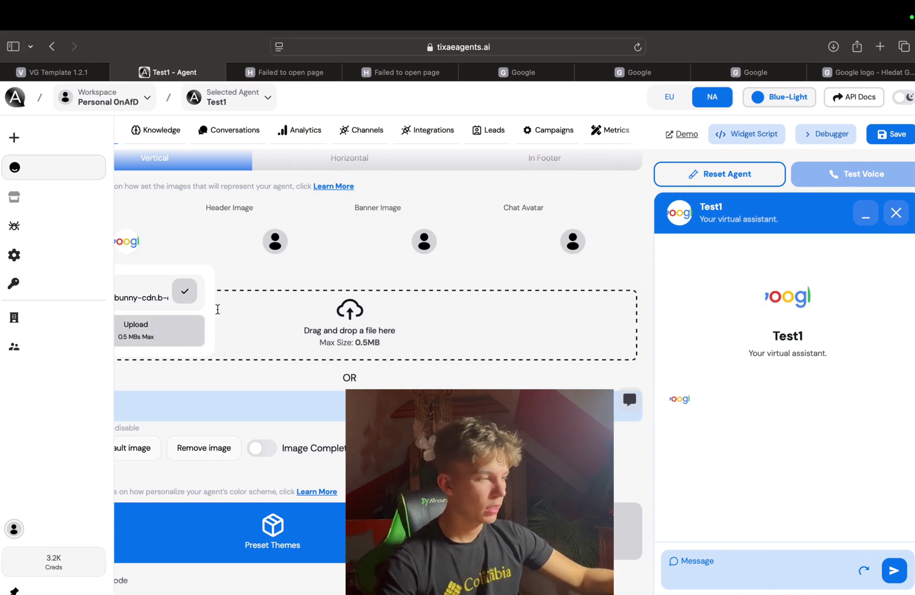
Change the agent's title from the overview settings to "Google Bot" and save the agent
scroll(259, 312, up, 15)
double_click(77, 283)
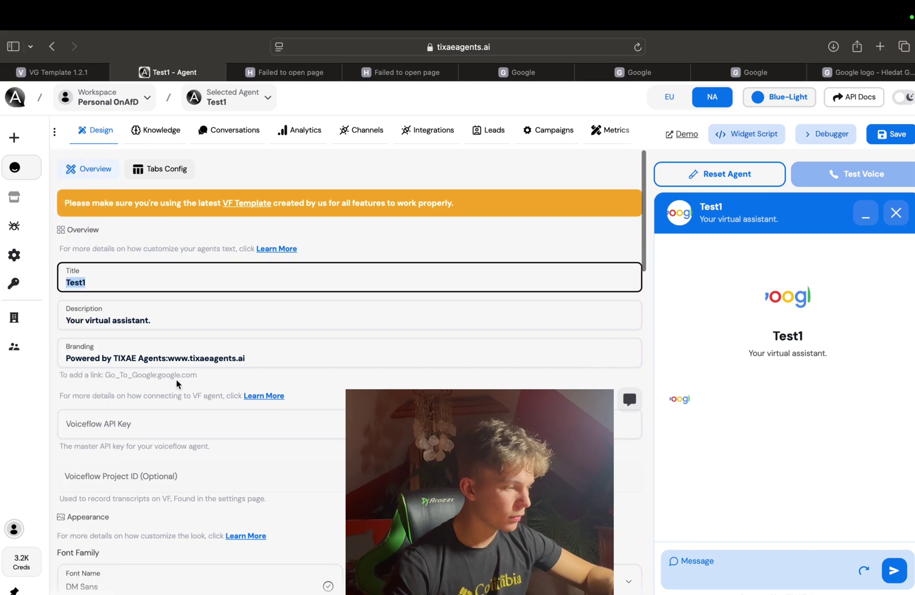
click(891, 134)
scroll(213, 235, down, 10)
text(Go)
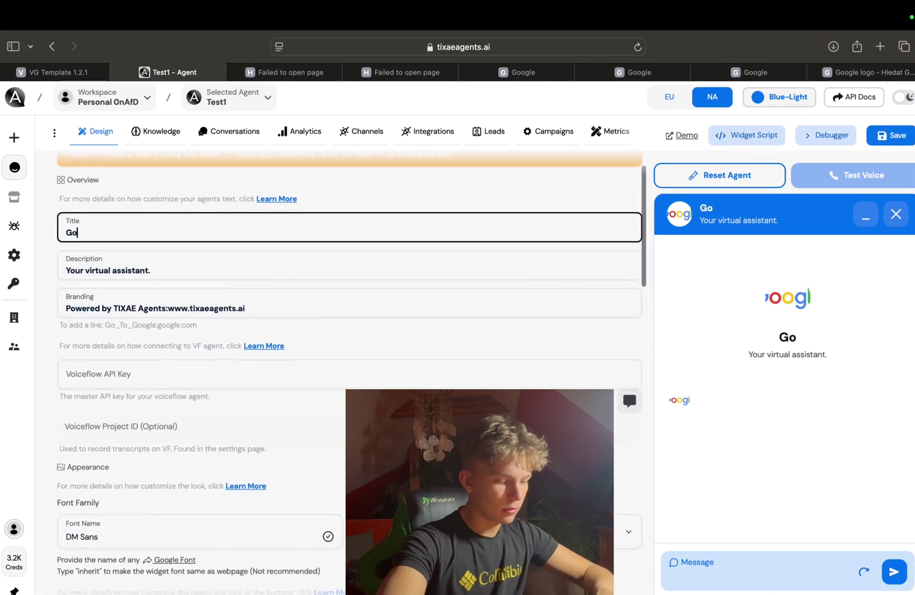
text(ogle Bot)
scroll(263, 241, up, 2)
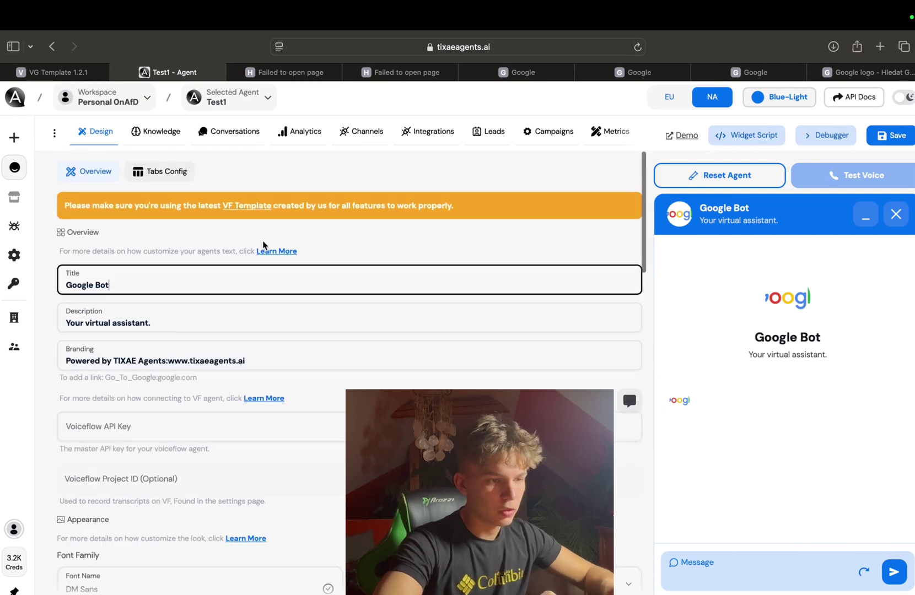
click(879, 143)
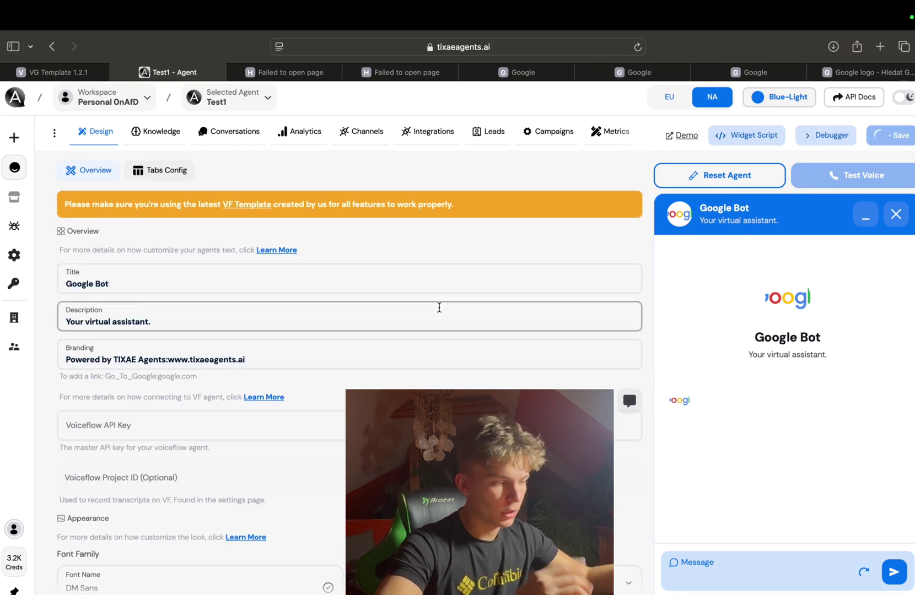
Switch the agent's colour scheme to Custom Theme and set its Primary Color to red using the autogenerated palette
scroll(262, 350, down, 10)
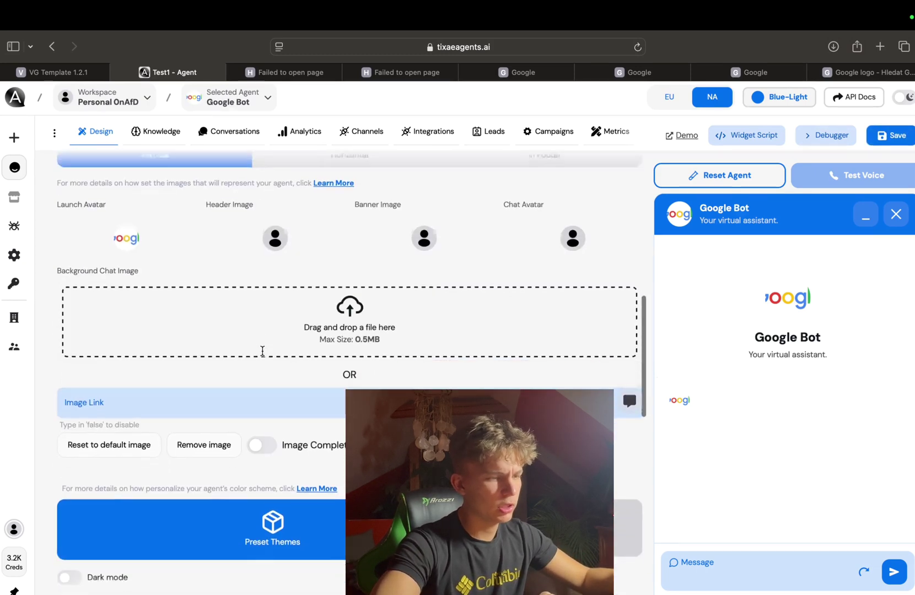
scroll(263, 350, down, 4)
scroll(262, 351, up, 6)
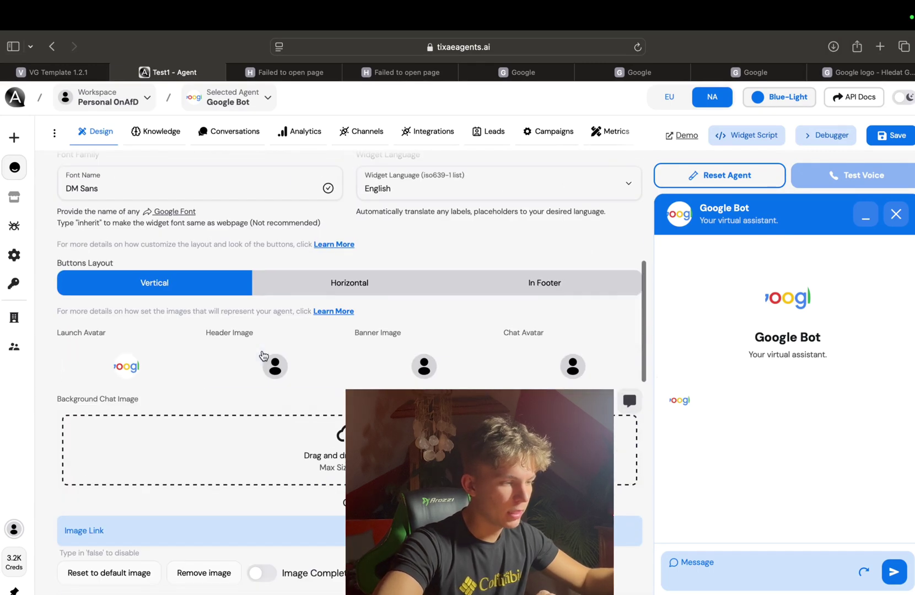
scroll(263, 350, down, 1)
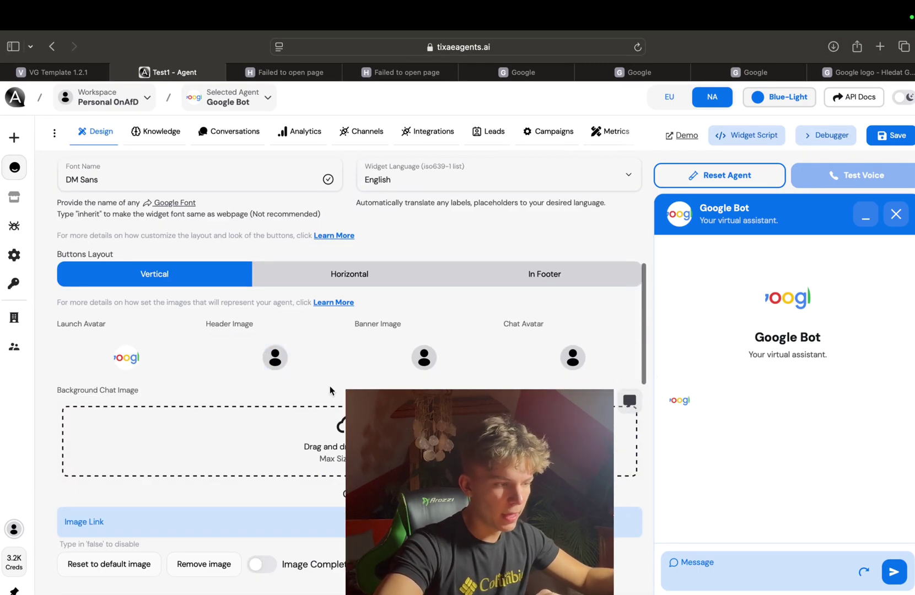
scroll(330, 390, up, 8)
scroll(330, 391, down, 10)
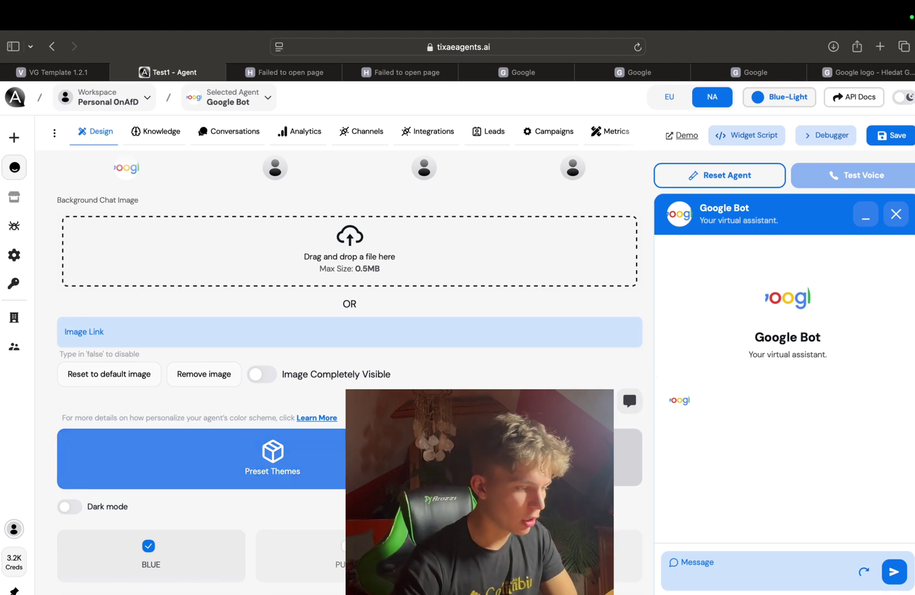
click(485, 459)
scroll(349, 331, down, 6)
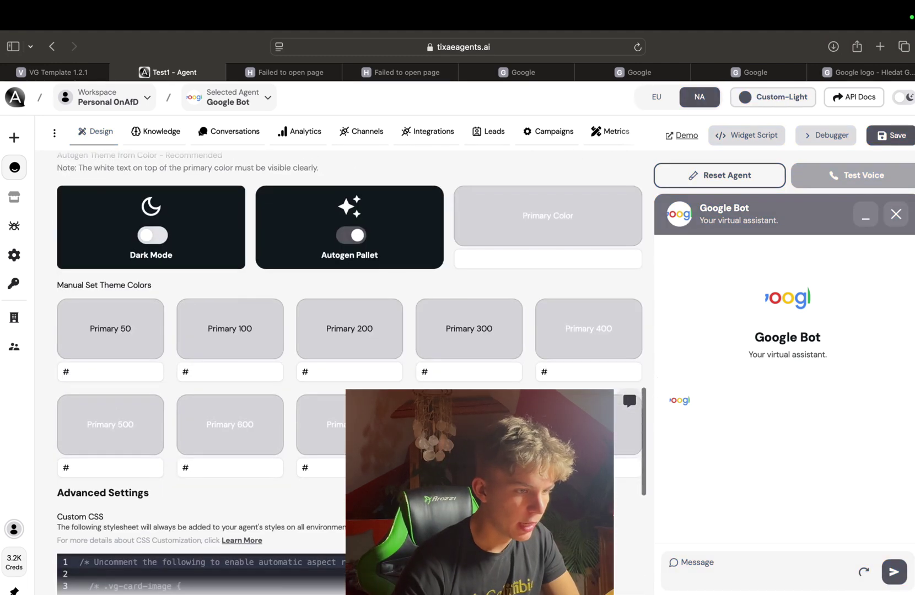
scroll(349, 331, up, 3)
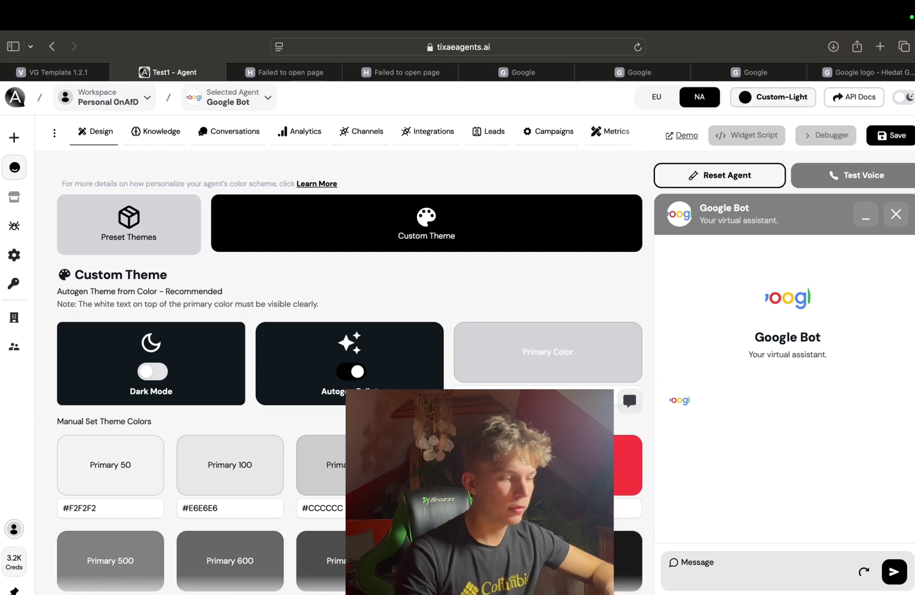
click(600, 330)
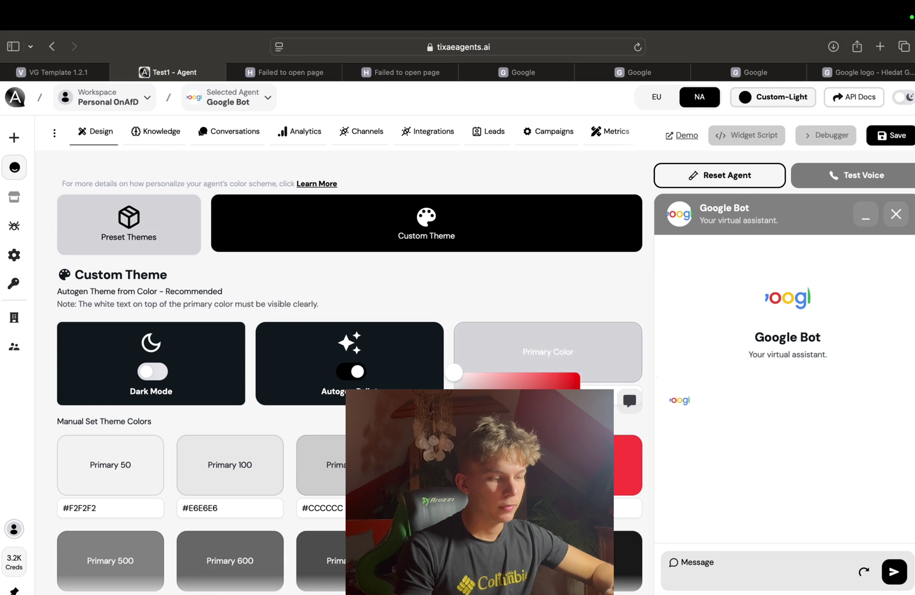
click(449, 376)
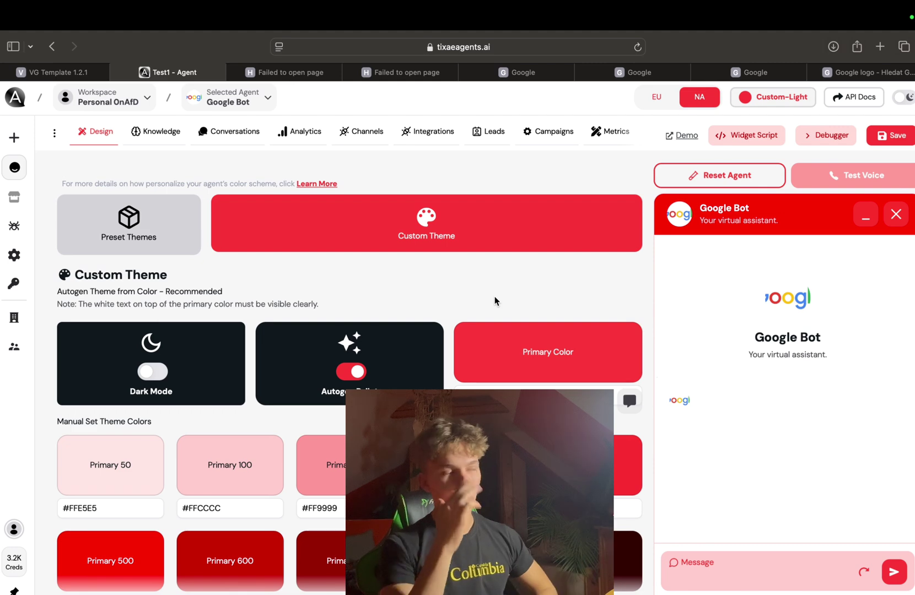
Search for "google logo" in a separate browser tab and show the image results
scroll(347, 375, down, 5)
scroll(323, 235, down, 1)
scroll(323, 235, up, 12)
scroll(323, 236, down, 4)
scroll(323, 235, up, 4)
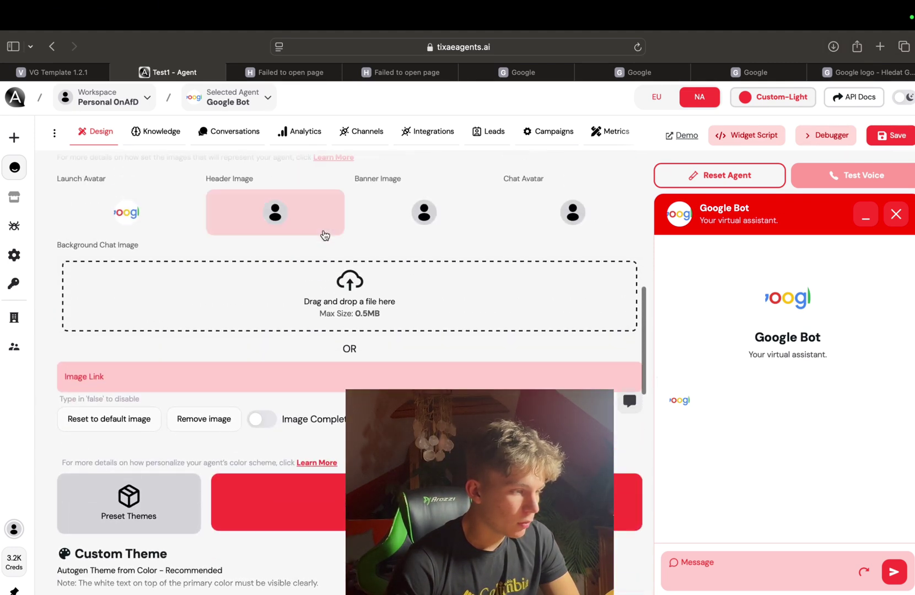
click(878, 49)
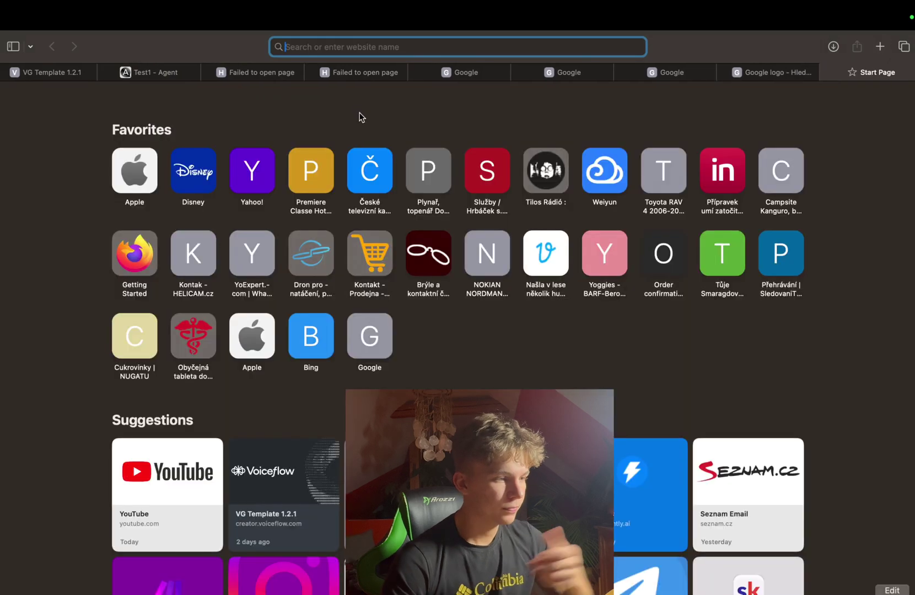
text(goo)
text(logo)
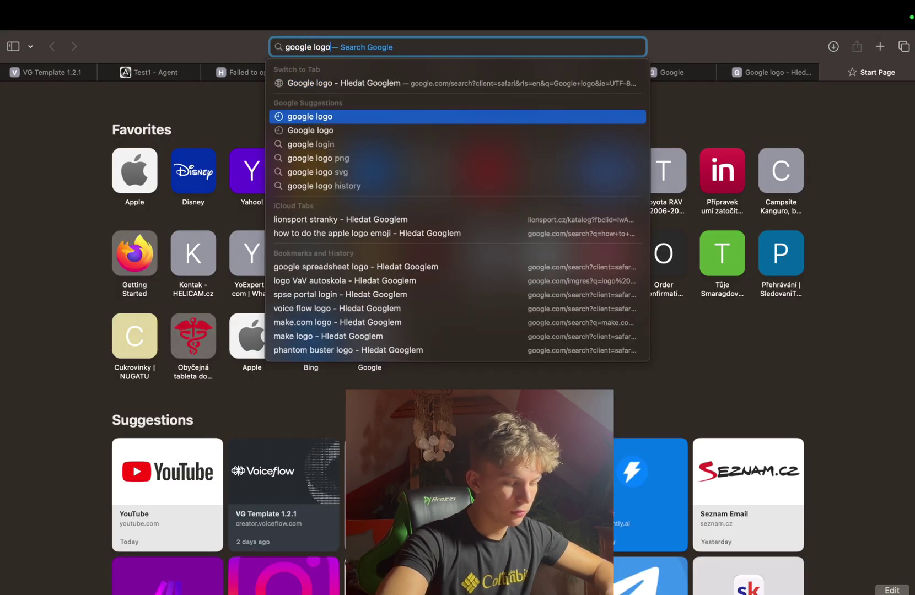
key(Return)
click(159, 152)
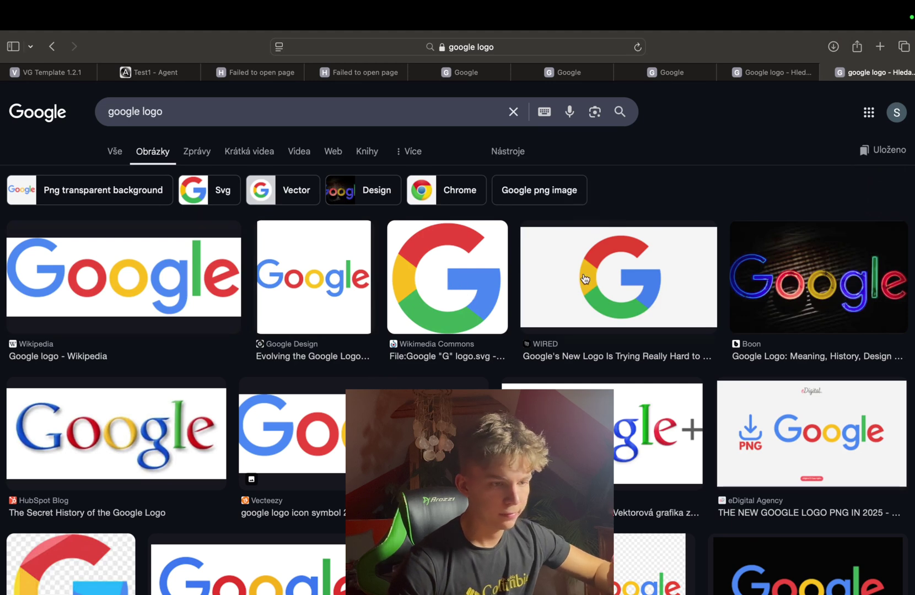
Save the Logos-world image of the Google logo on a black background to Downloads
scroll(673, 415, down, 5)
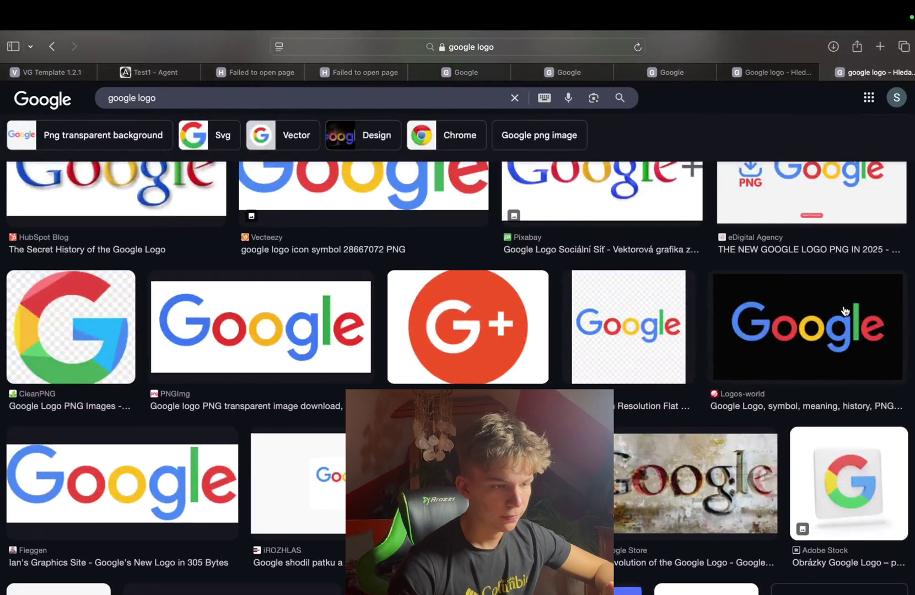
right_click(685, 290)
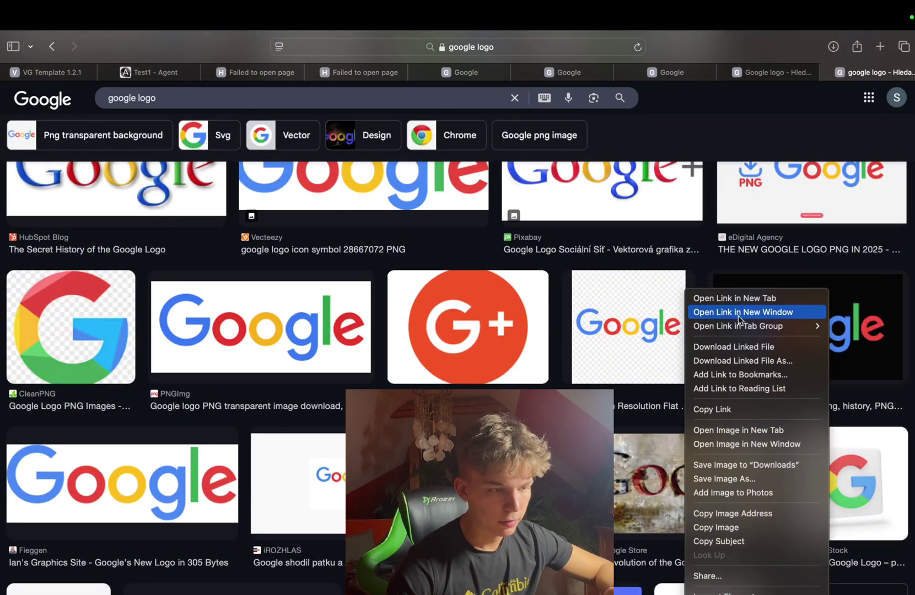
click(843, 318)
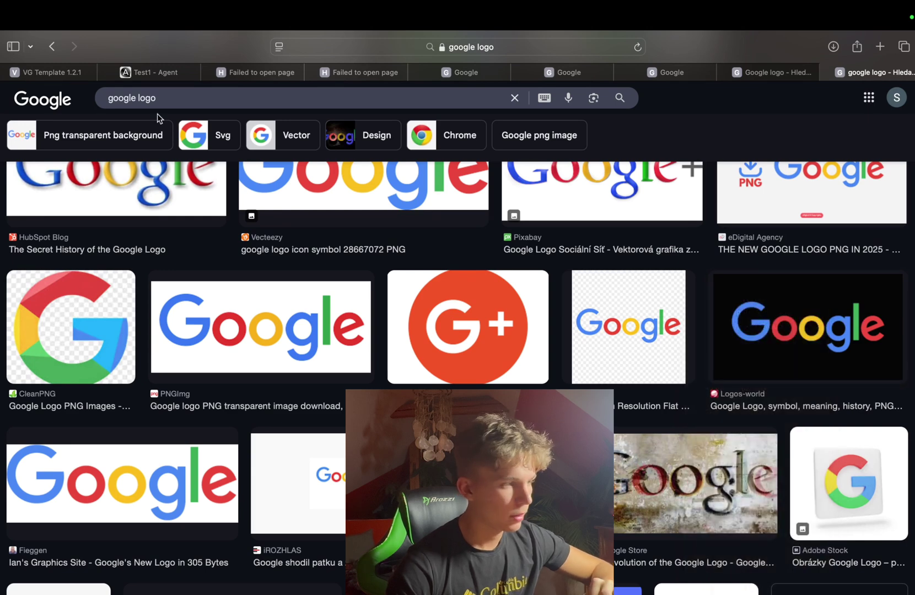
right_click(748, 308)
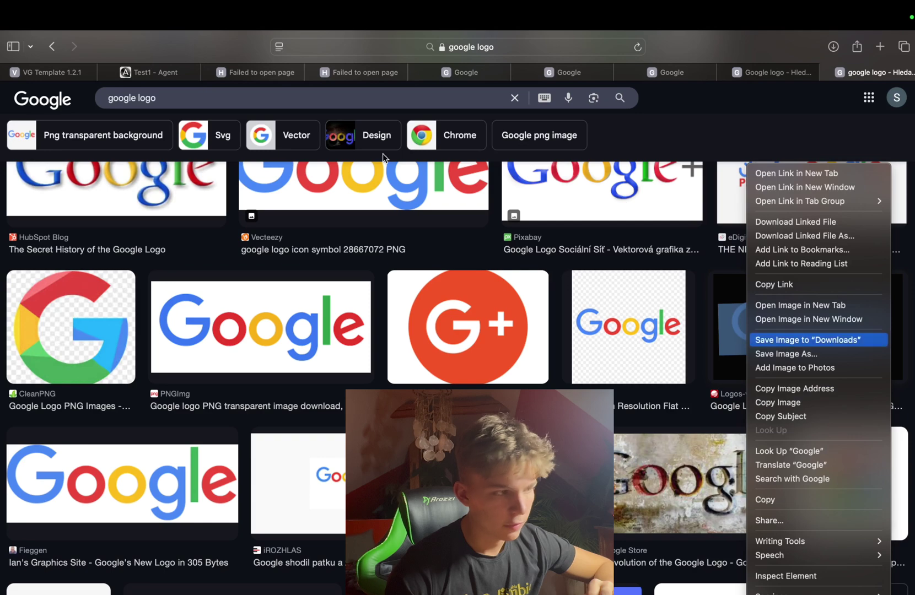
click(827, 341)
Back in the agent's design settings, upload Unknown-3 as the Background Chat Image and enable Image Completely Visible
click(149, 72)
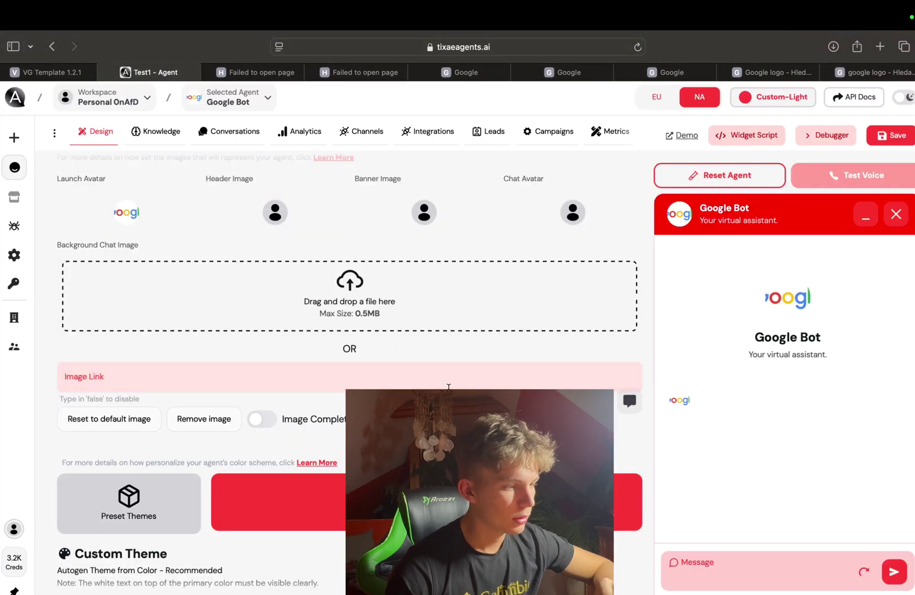
click(369, 315)
click(349, 225)
double_click(348, 225)
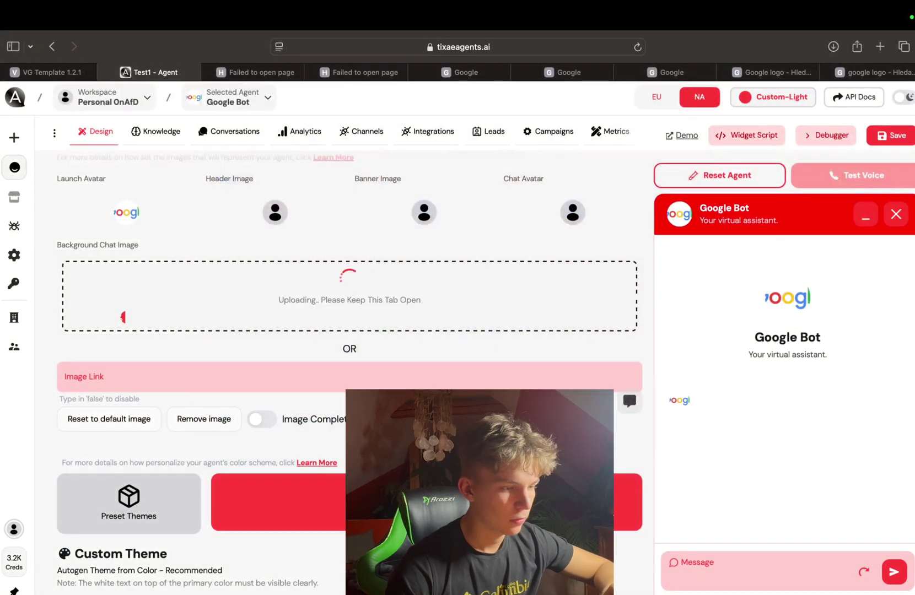
scroll(502, 354, up, 1)
scroll(501, 356, up, 3)
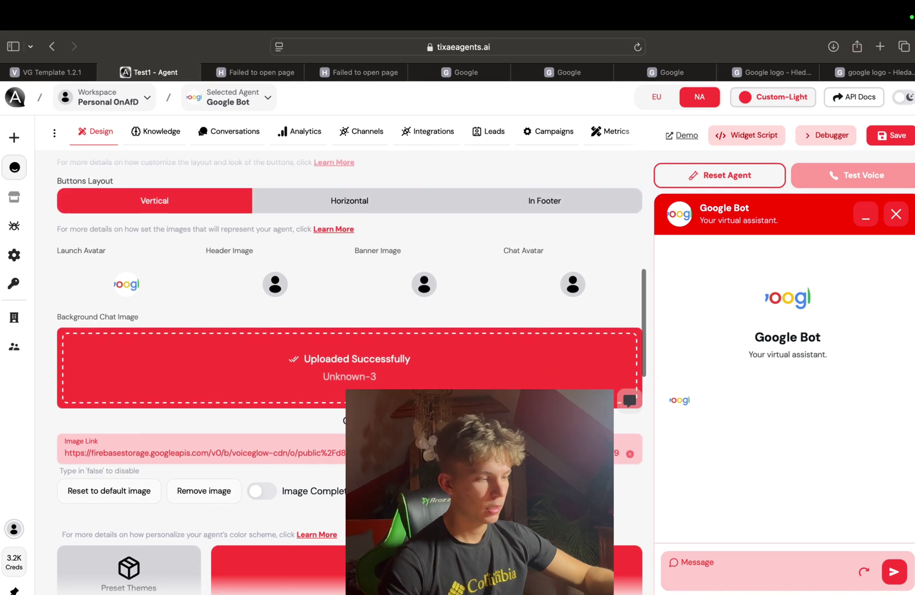
click(263, 497)
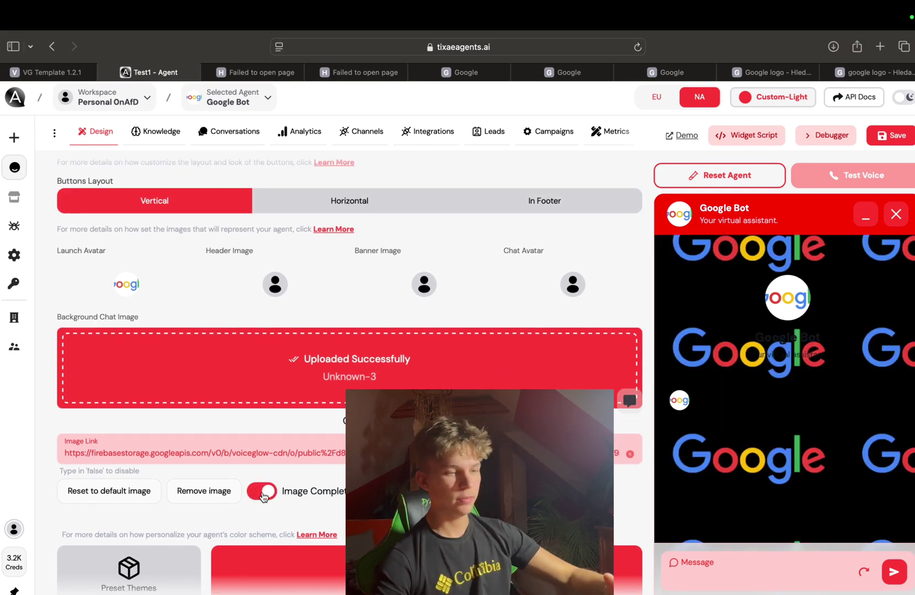
Review the Google Bot agent's design settings, from the overview texts down to the custom theme colours
scroll(869, 392, down, 5)
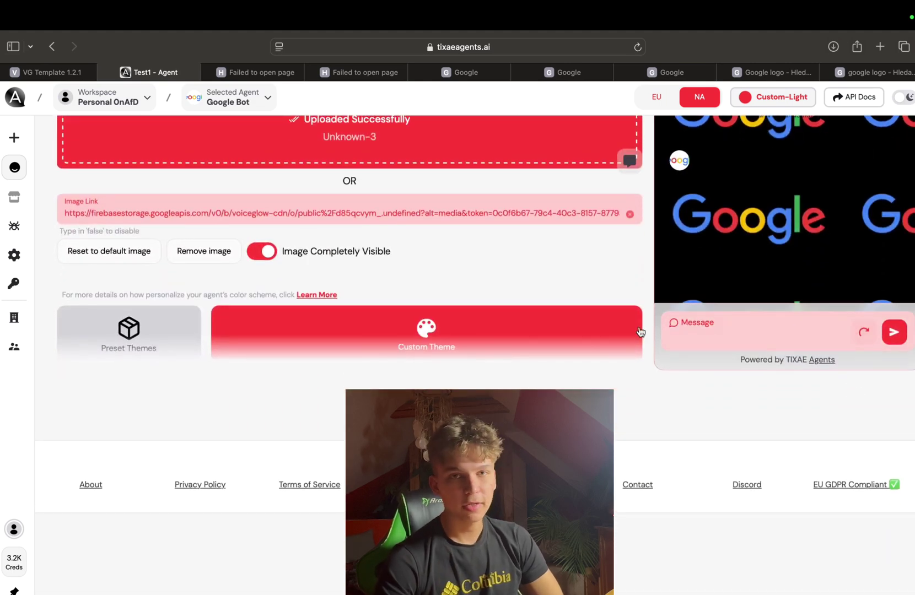
scroll(603, 327, up, 6)
scroll(603, 328, up, 5)
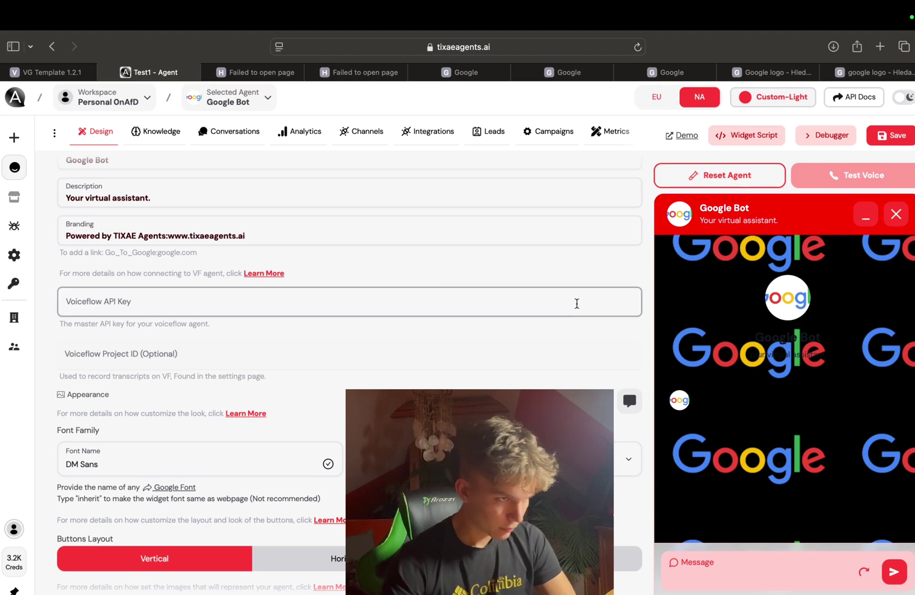
scroll(422, 319, down, 4)
scroll(422, 317, down, 6)
scroll(422, 317, up, 12)
scroll(422, 325, down, 9)
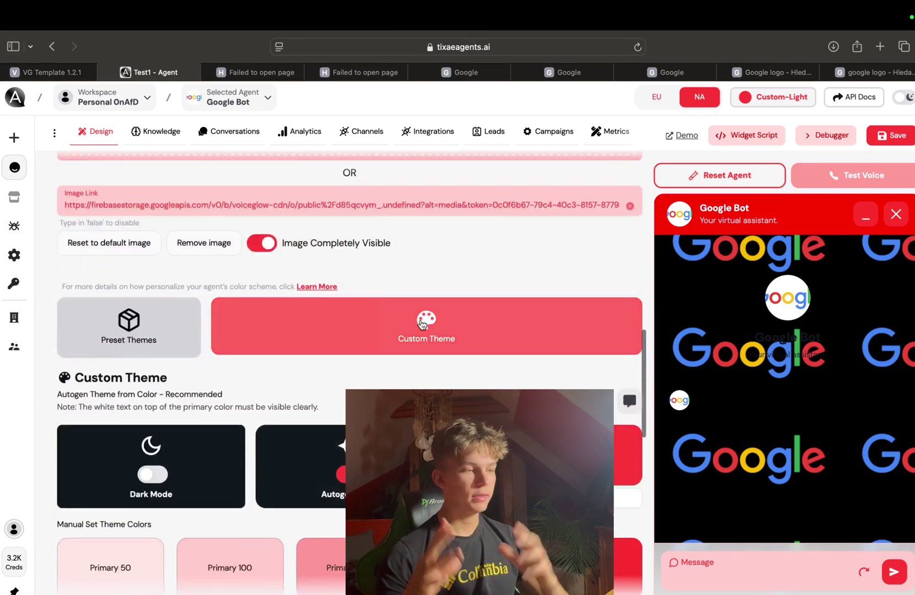